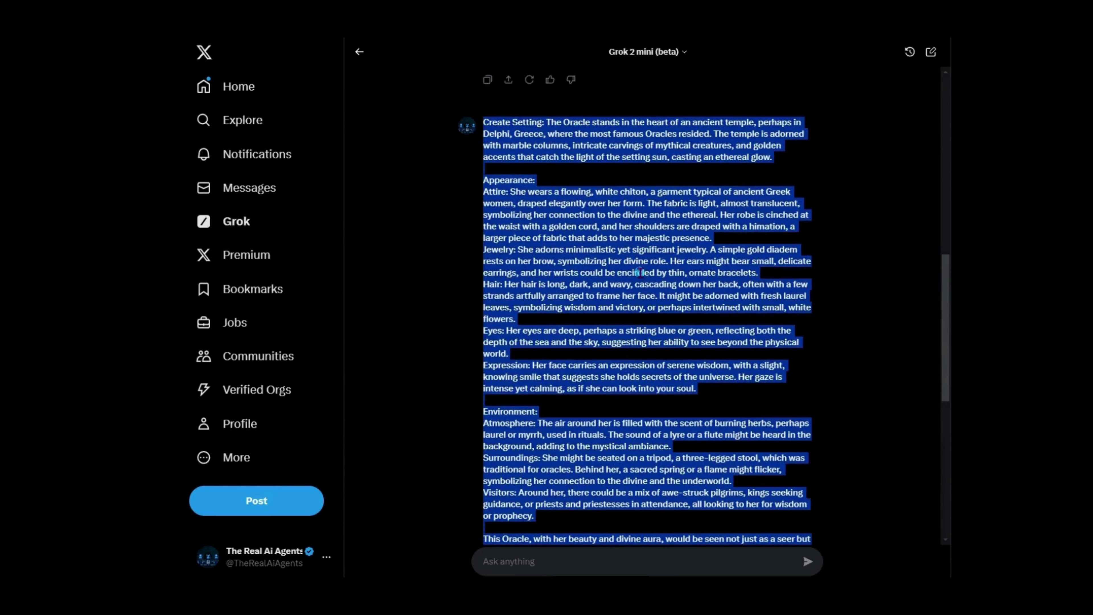
# - Copy the full oracle description from Grok, submit it to ChatGPT 4o to generate an image, and open the image
pyautogui.rightClick(640, 272)
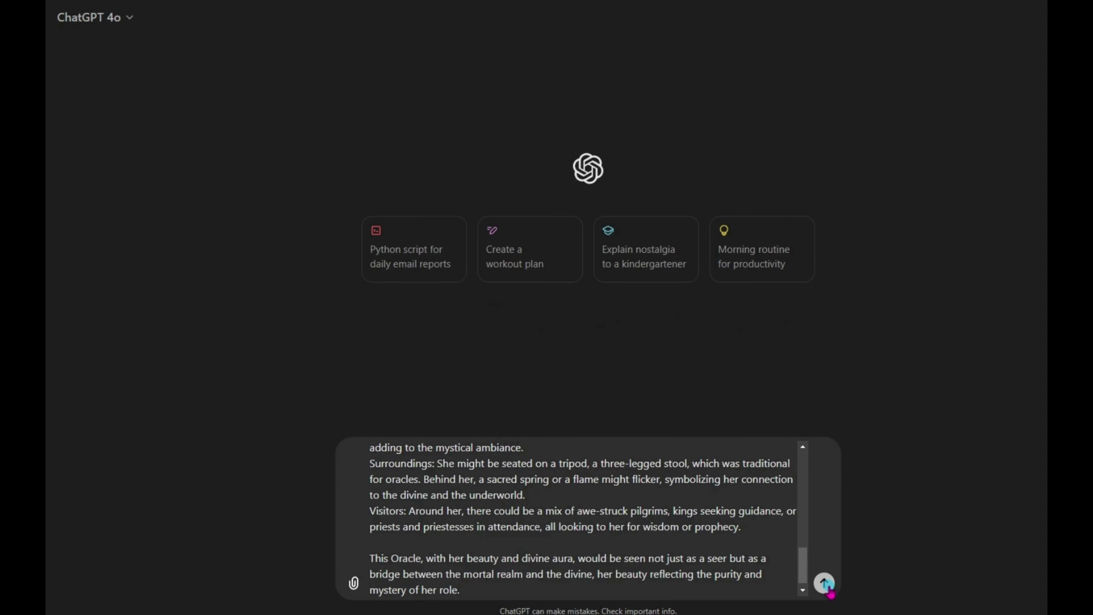
pyautogui.click(825, 586)
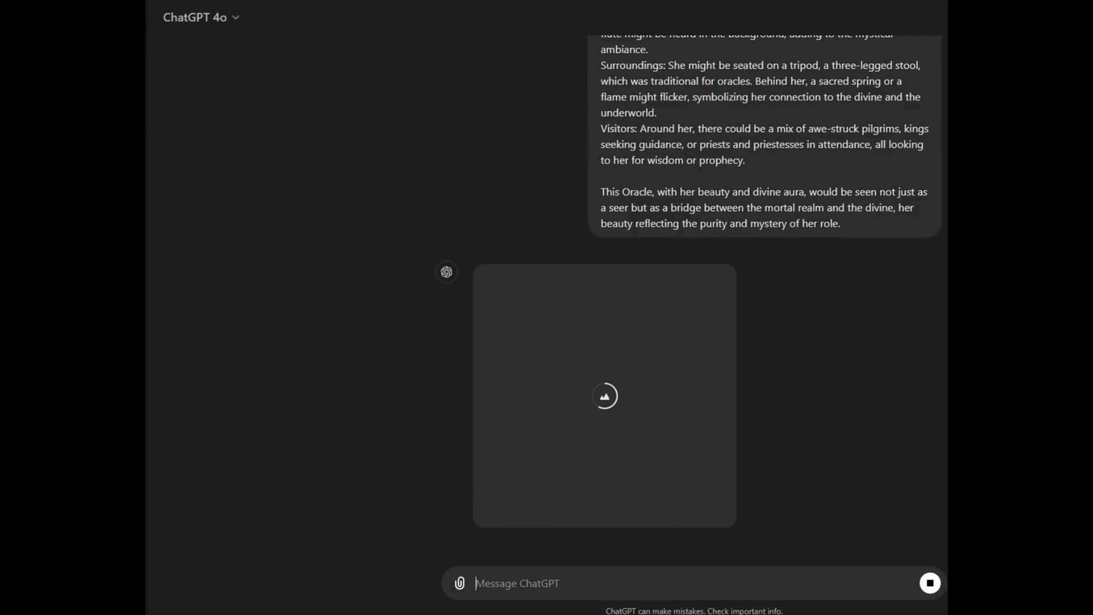
pyautogui.click(642, 351)
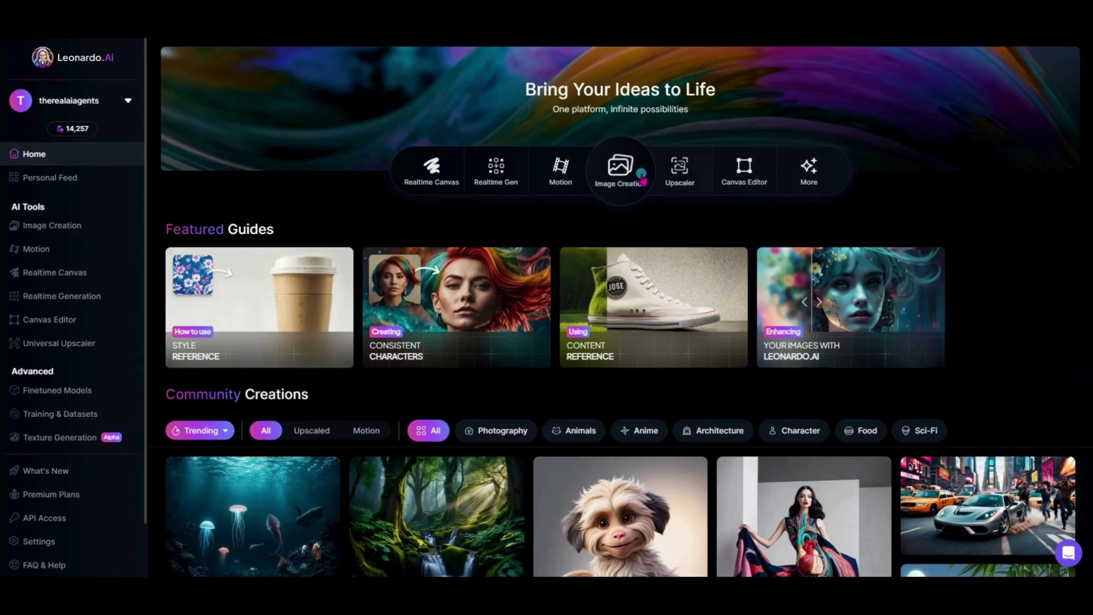
# - Open Image Creation in Leonardo.Ai and choose the Leonardo Phoenix preset with the Dynamic preset style
pyautogui.click(642, 175)
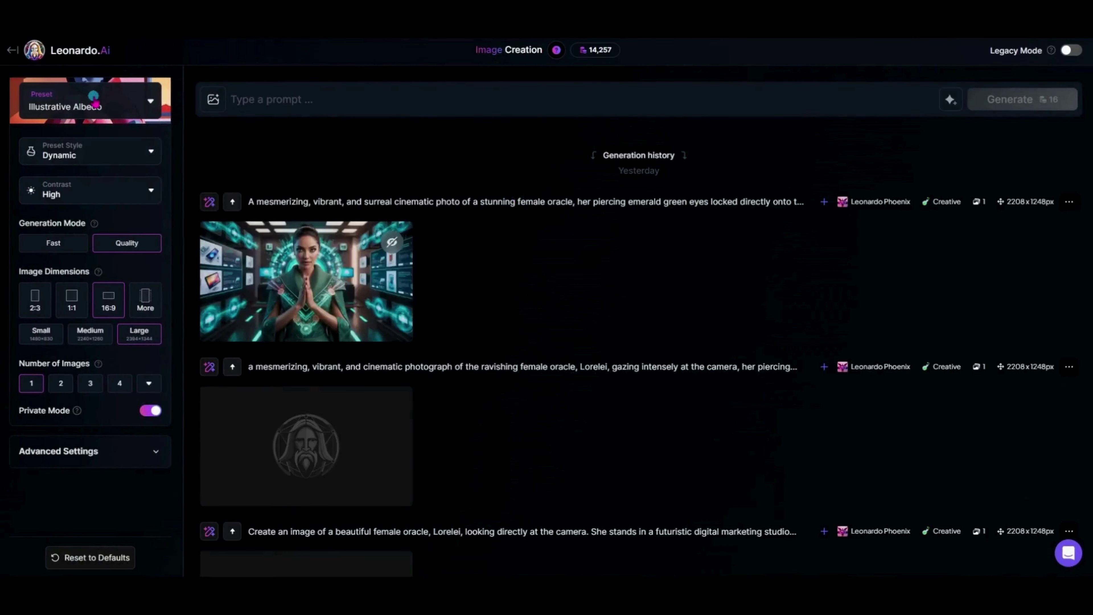
pyautogui.click(94, 99)
pyautogui.click(228, 189)
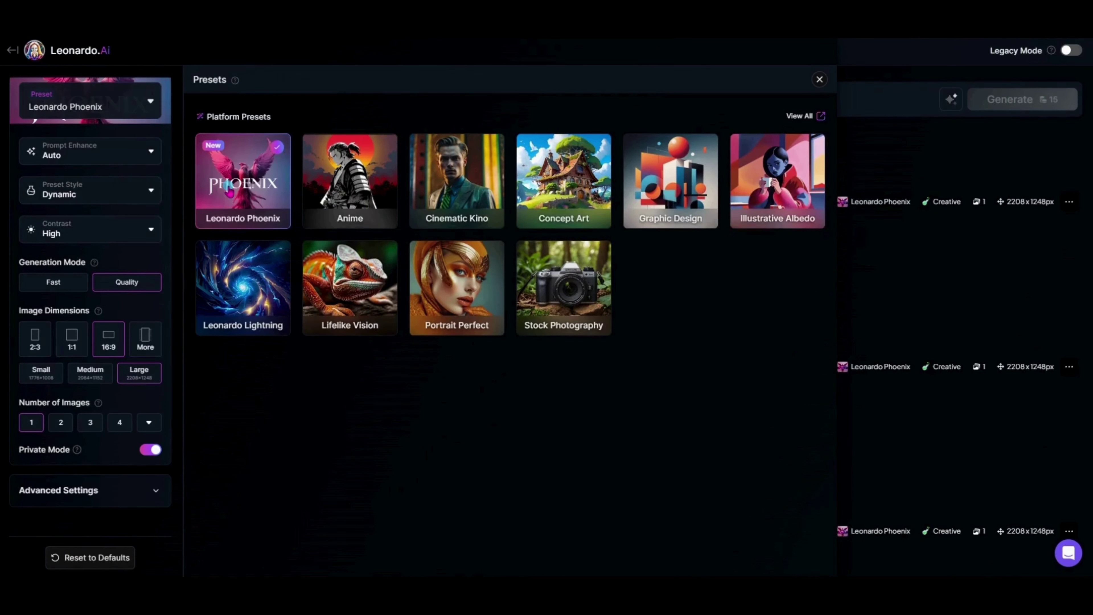
pyautogui.click(134, 193)
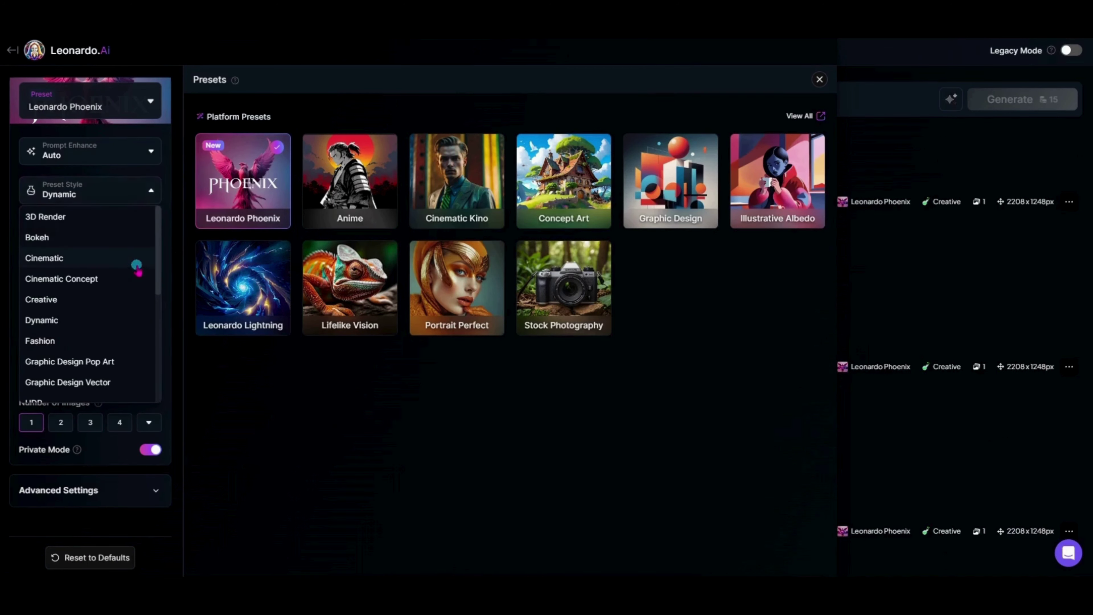
pyautogui.click(136, 335)
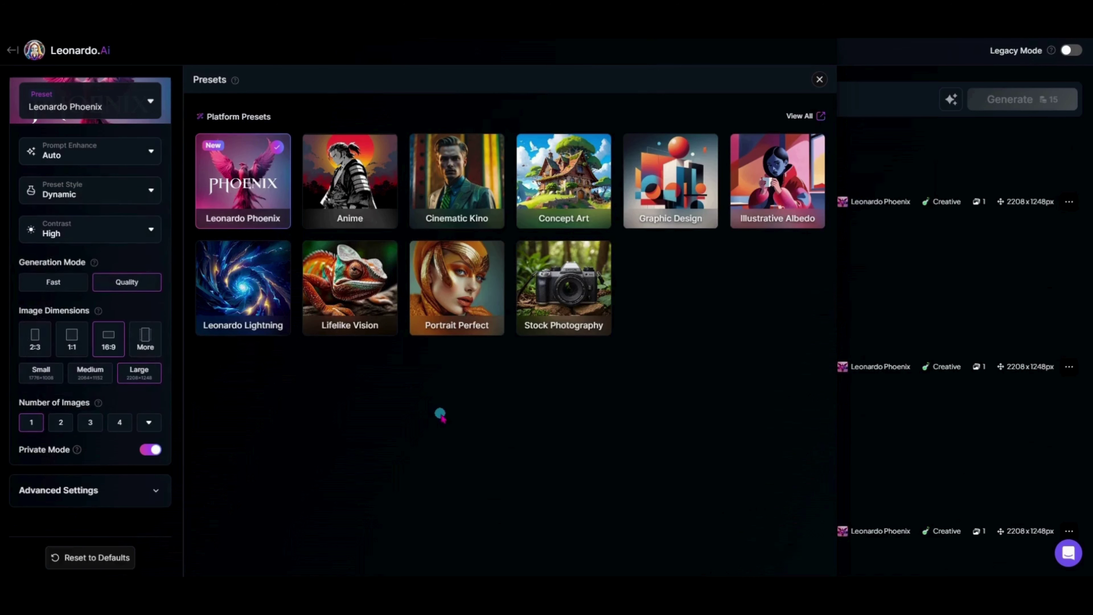
pyautogui.click(819, 80)
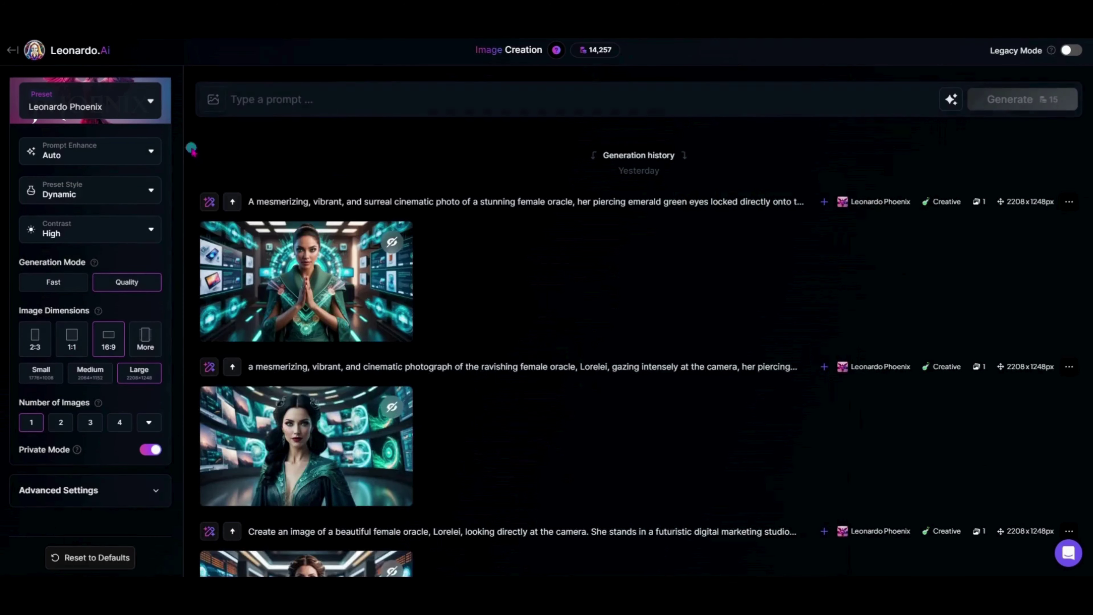
# - Try the copied full oracle description as the image prompt, and clear the prompt again
pyautogui.click(262, 101)
pyautogui.rightClick(263, 101)
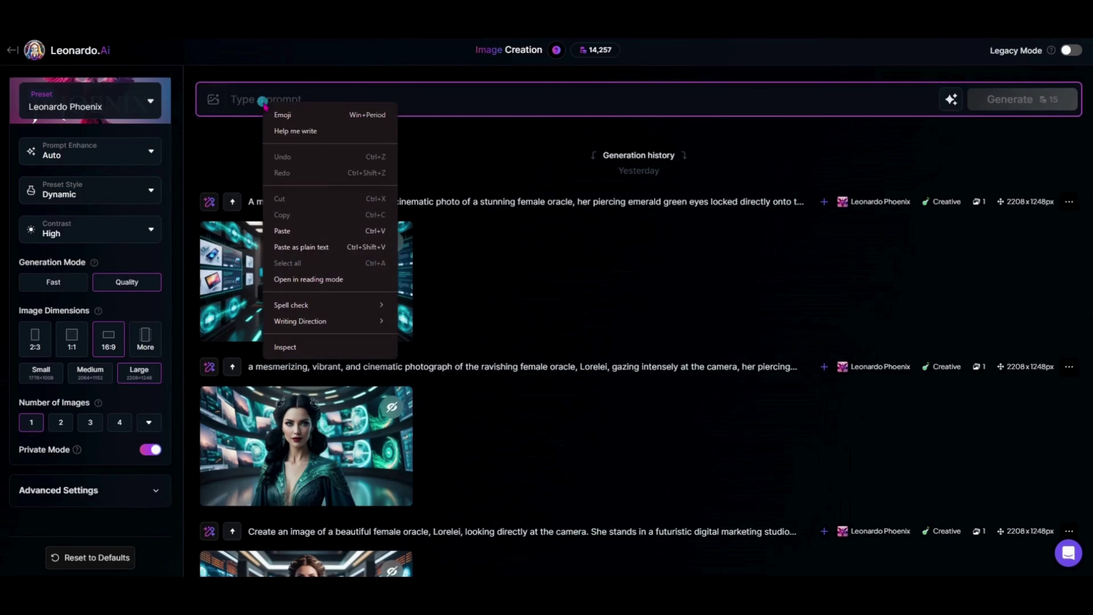
pyautogui.click(305, 245)
pyautogui.scroll(-3, 883, 281)
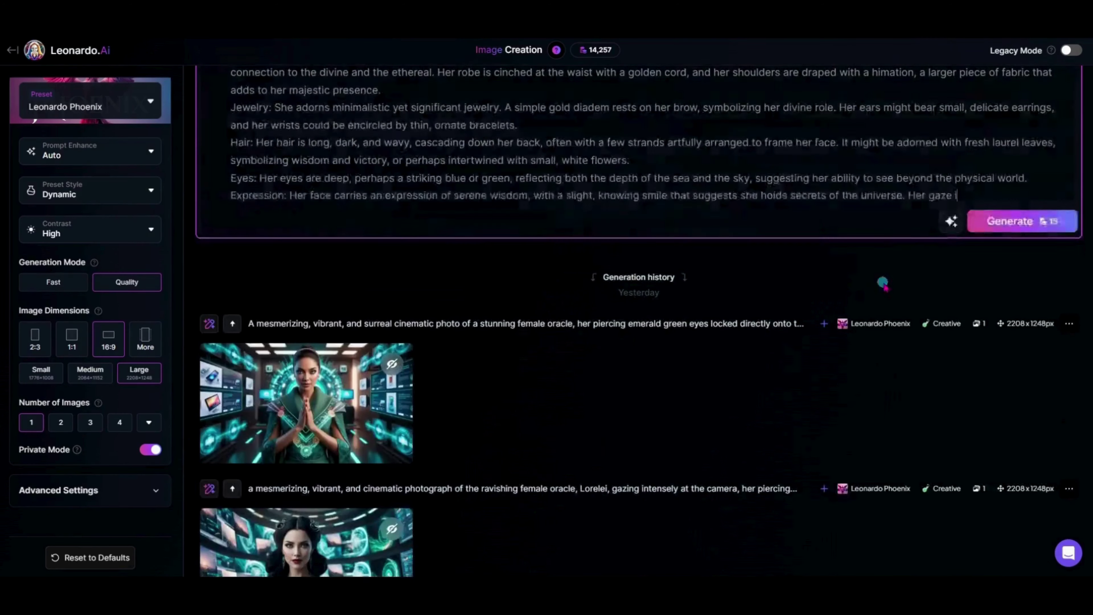
pyautogui.scroll(3, 901, 239)
pyautogui.moveTo(964, 321); pyautogui.dragTo(224, 97)
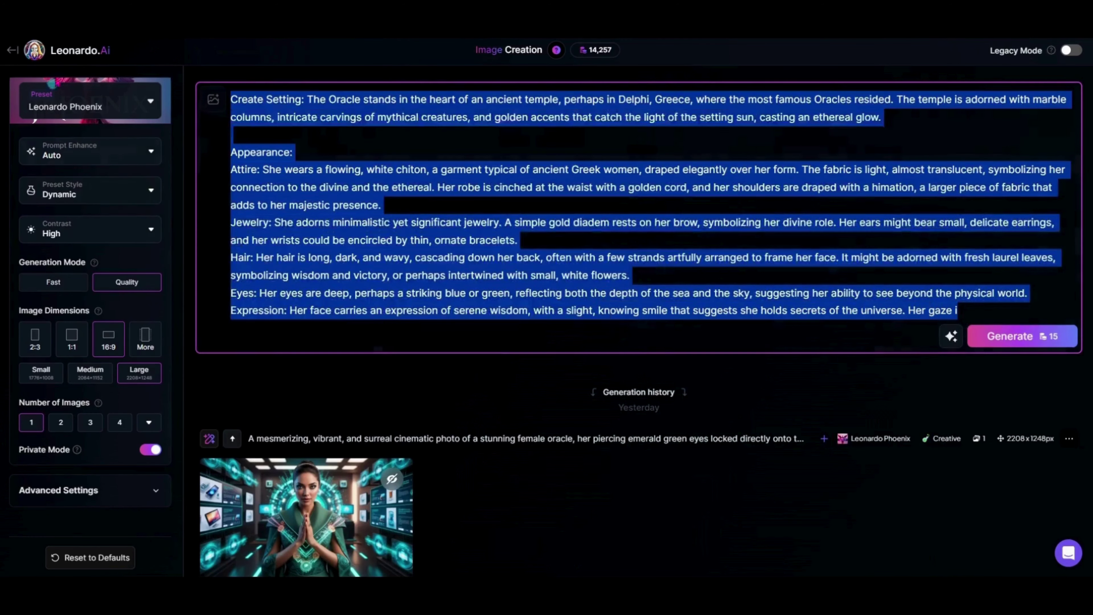
pyautogui.press('BackSpace')
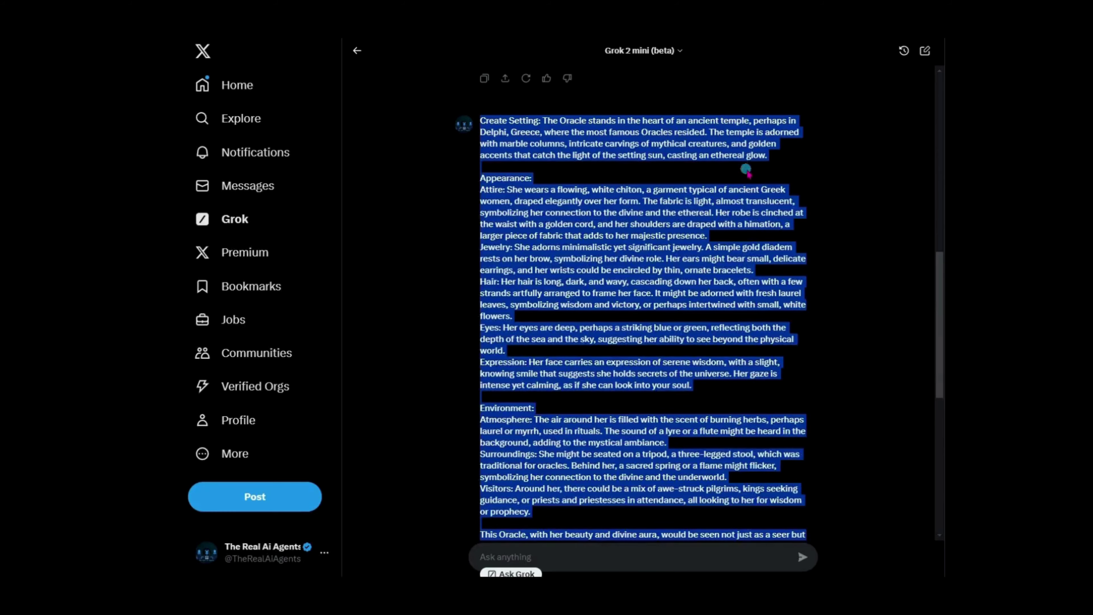
# - Copy Grok's prompt "Imagine a beautiful female Oracle in ancient times" into Leonardo.Ai and generate the image with Prompt Enhance set to On
pyautogui.scroll(10, 746, 169)
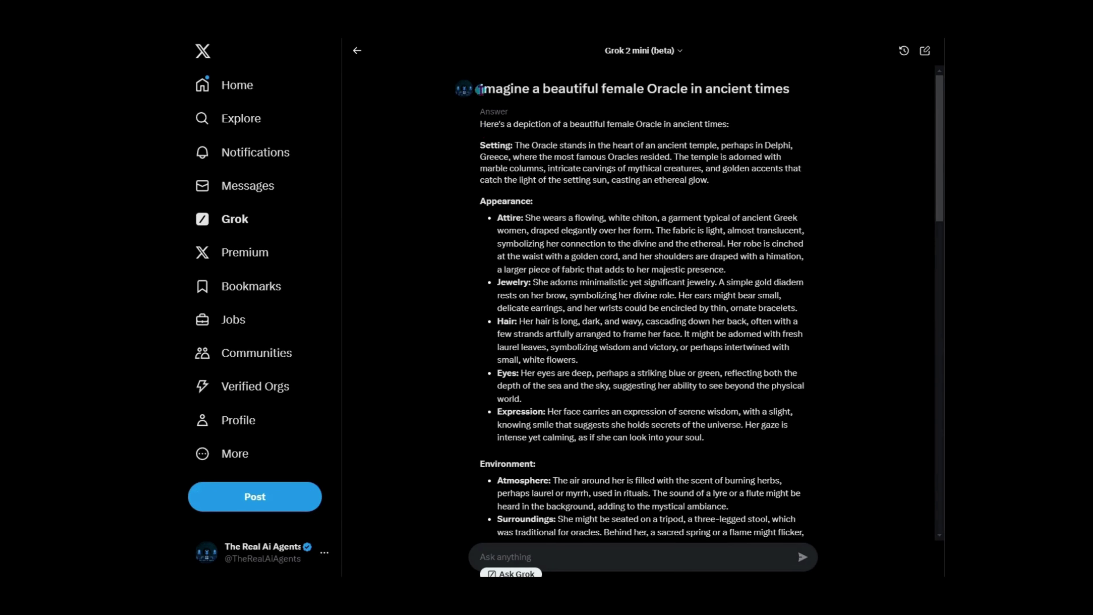
pyautogui.moveTo(480, 89); pyautogui.dragTo(795, 91)
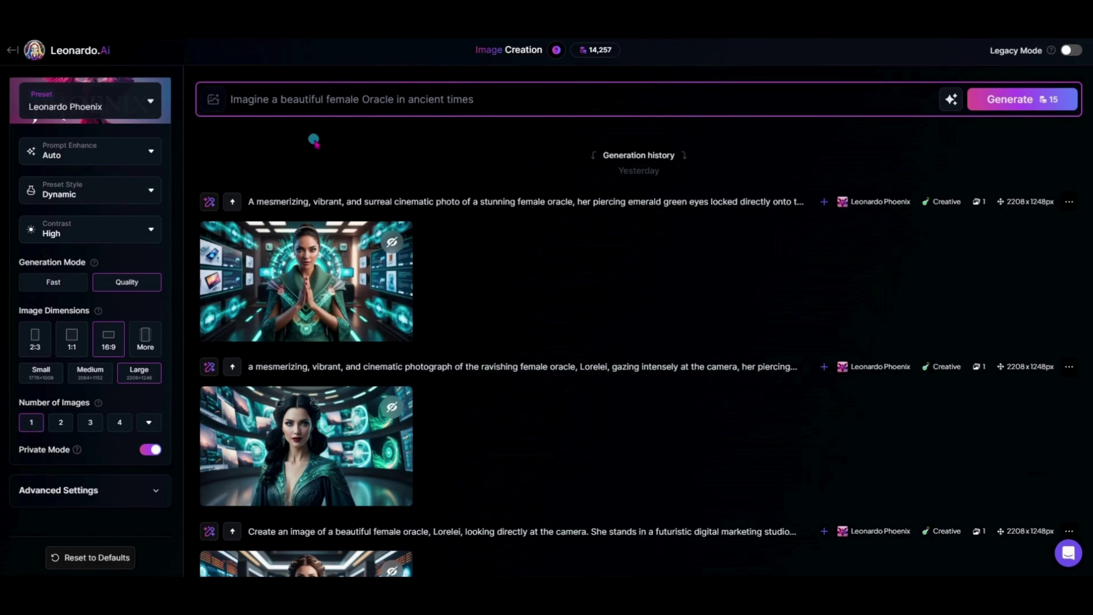
pyautogui.click(105, 158)
pyautogui.click(105, 246)
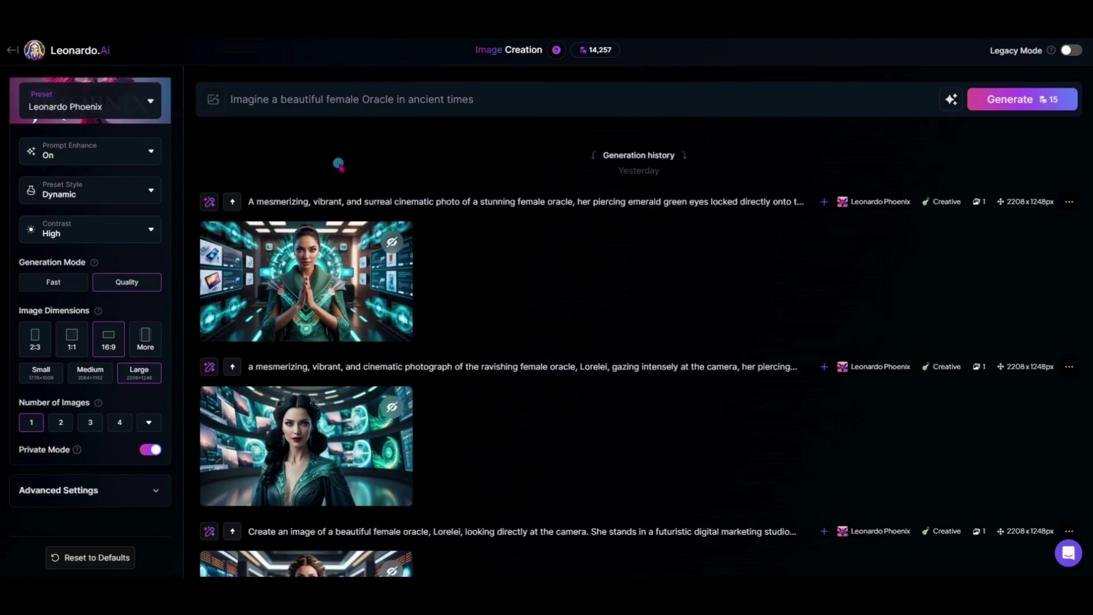
pyautogui.click(1044, 106)
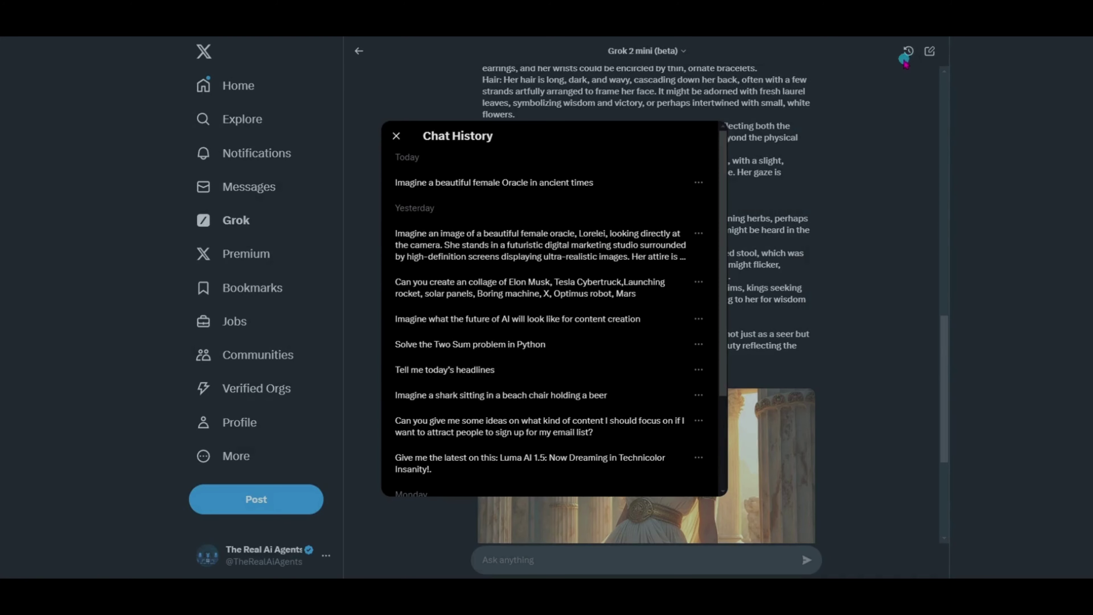
# - Open the earlier Oracle of Tomorrow chat from Grok's history and view its first generated image enlarged
pyautogui.click(556, 249)
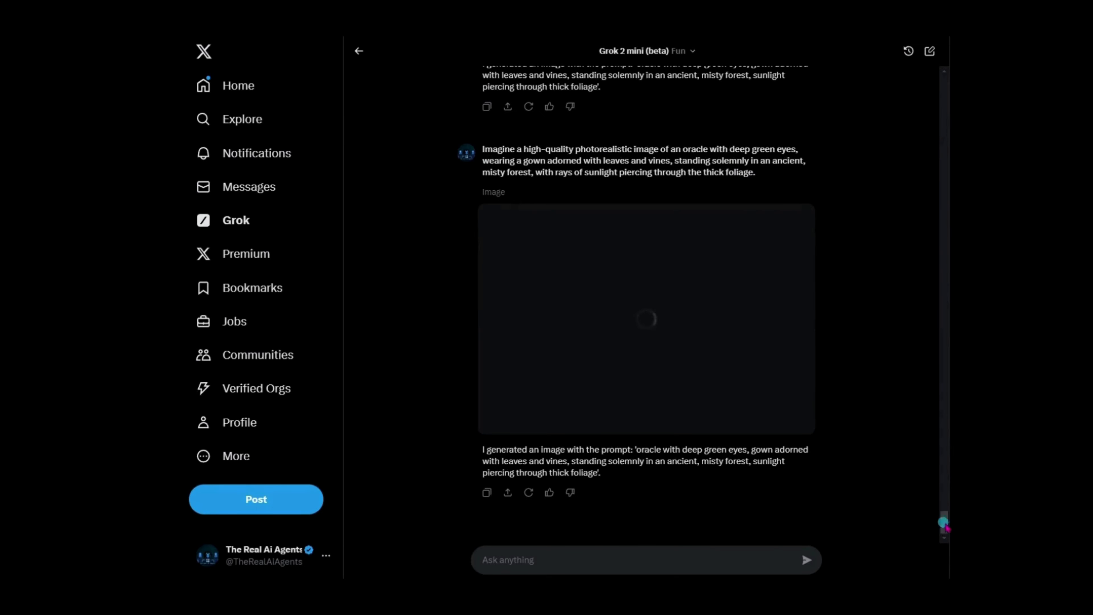
pyautogui.moveTo(945, 520); pyautogui.dragTo(943, 86)
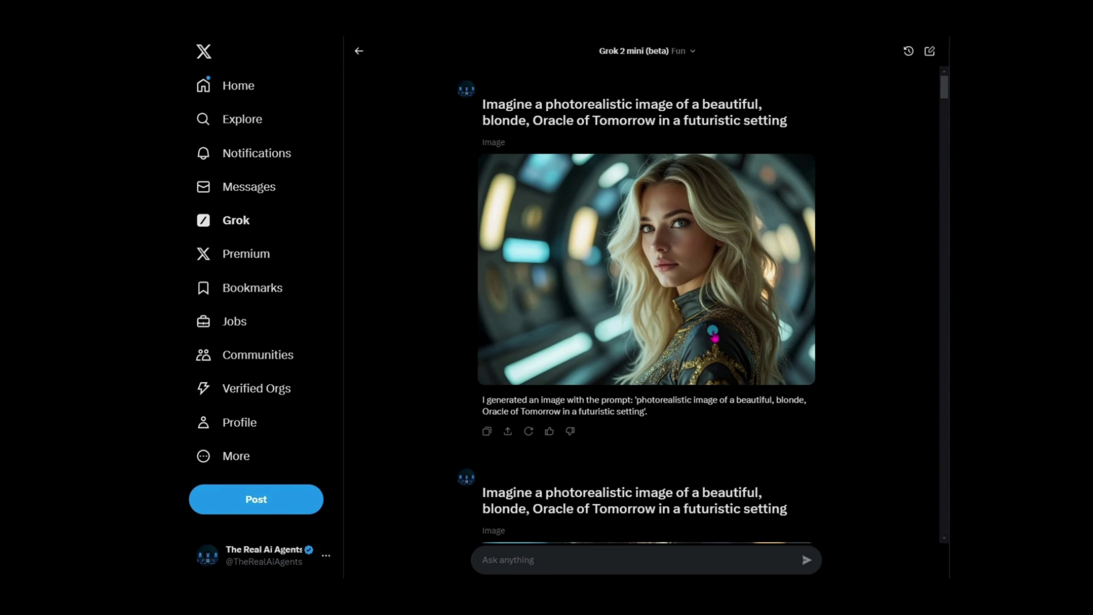
pyautogui.scroll(-2, 713, 333)
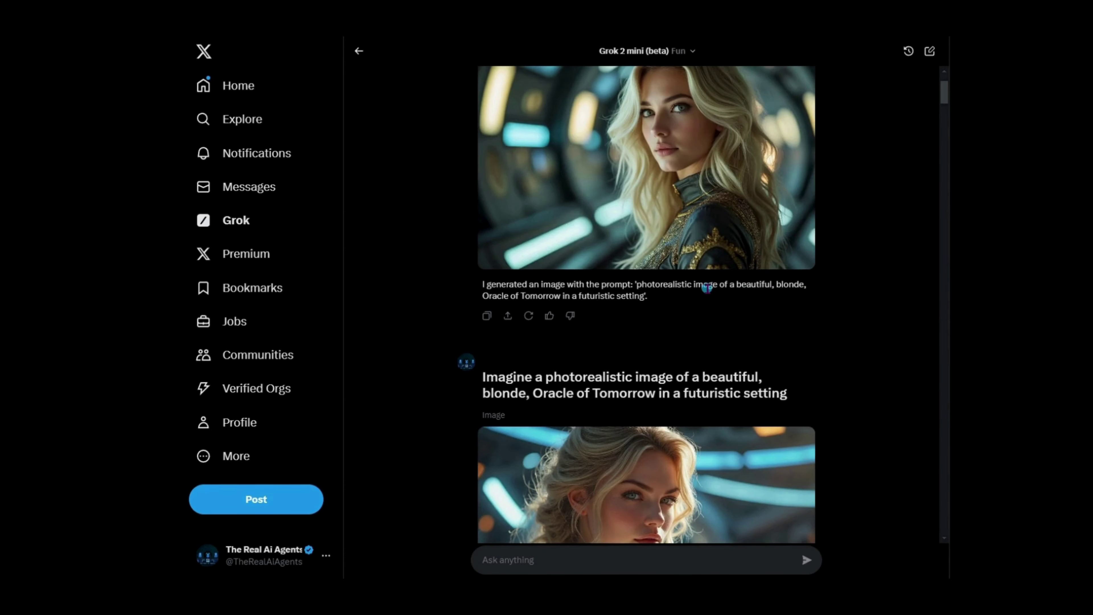
pyautogui.scroll(2, 707, 288)
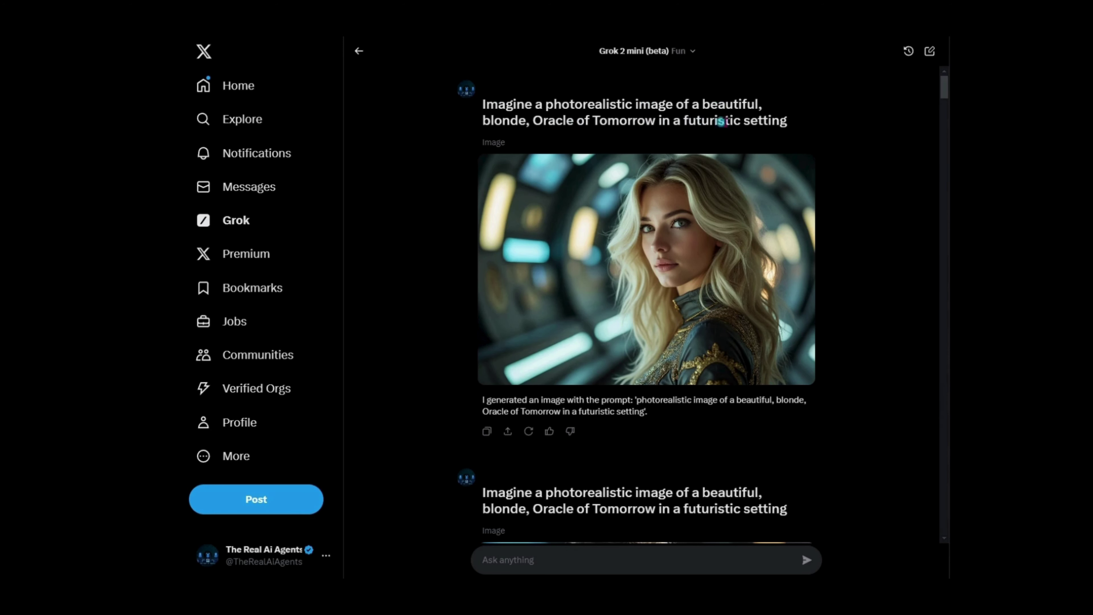
pyautogui.click(710, 261)
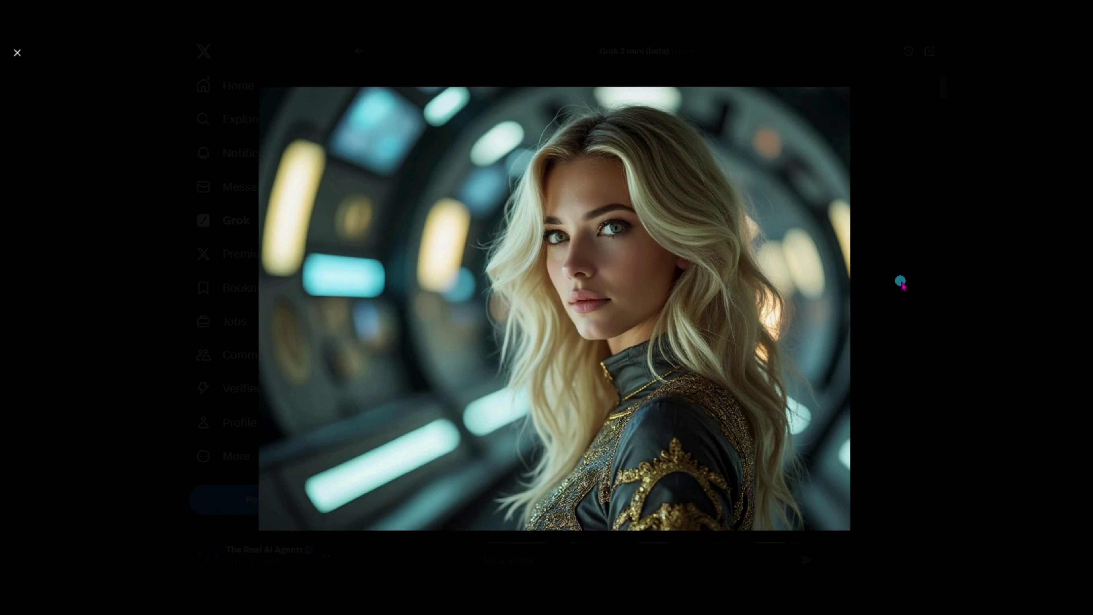
pyautogui.click(900, 281)
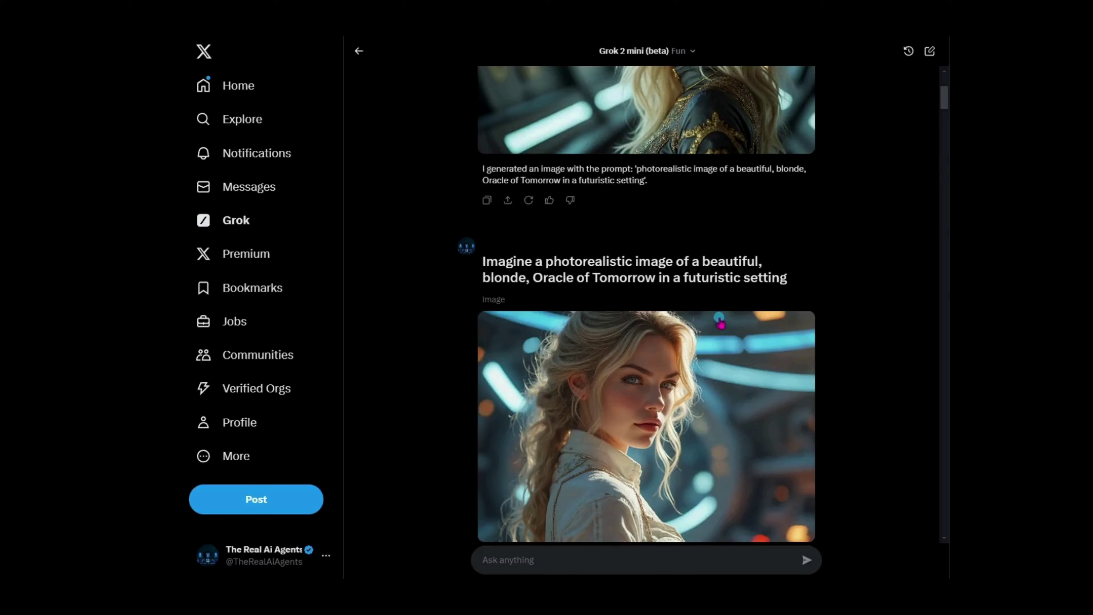
# - Compare the first two Oracle of Tomorrow images and view the second one enlarged
pyautogui.scroll(-3, 721, 321)
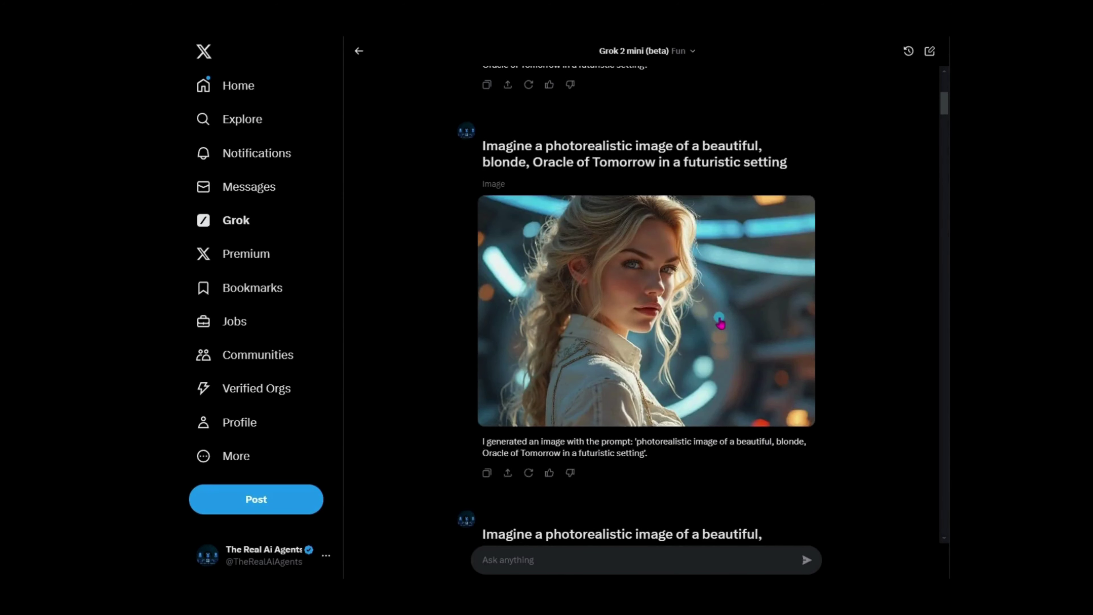
pyautogui.scroll(-1, 721, 321)
pyautogui.scroll(4, 720, 321)
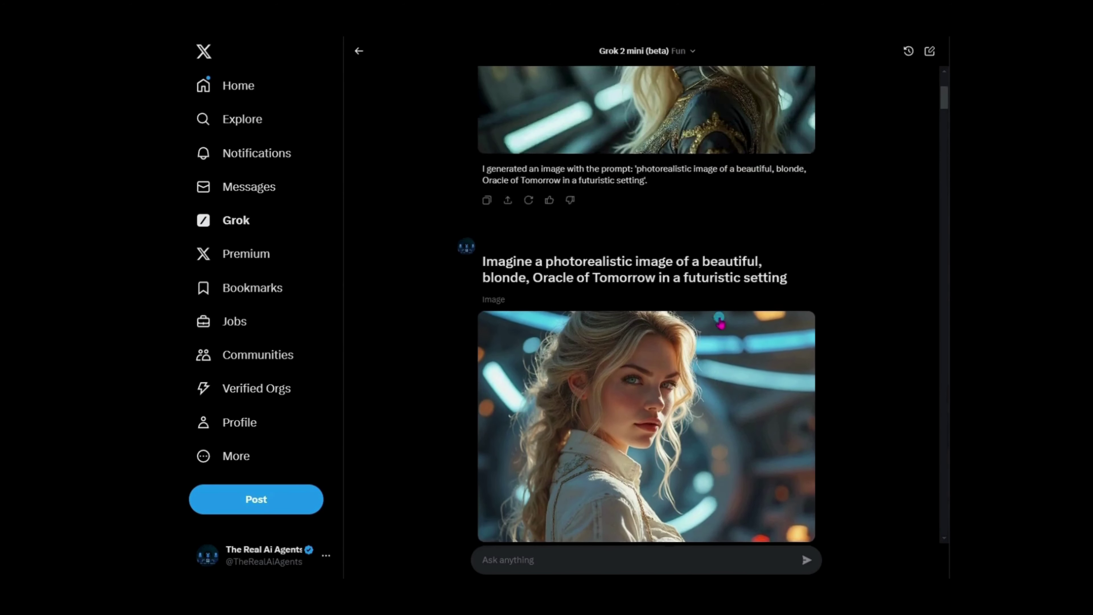
pyautogui.scroll(6, 720, 321)
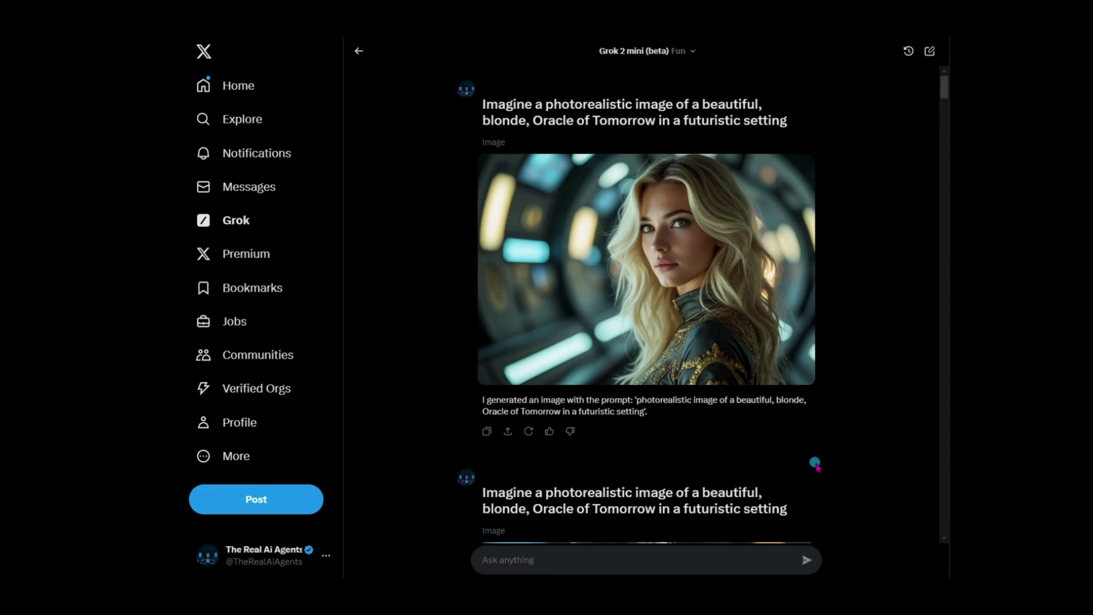
pyautogui.scroll(-6, 816, 460)
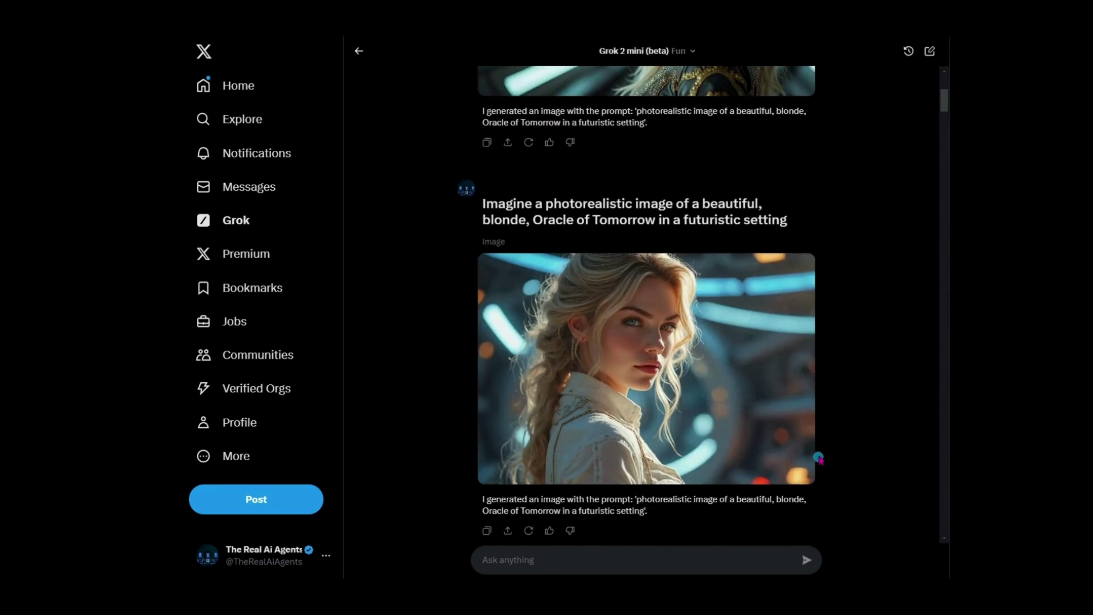
pyautogui.scroll(2, 728, 413)
pyautogui.click(710, 433)
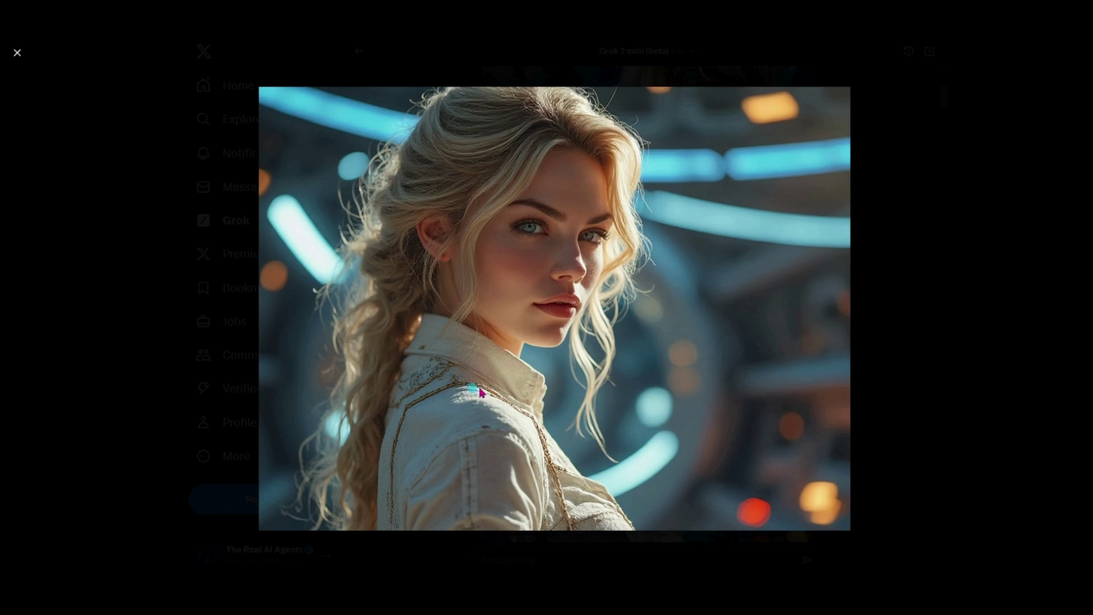
pyautogui.click(900, 115)
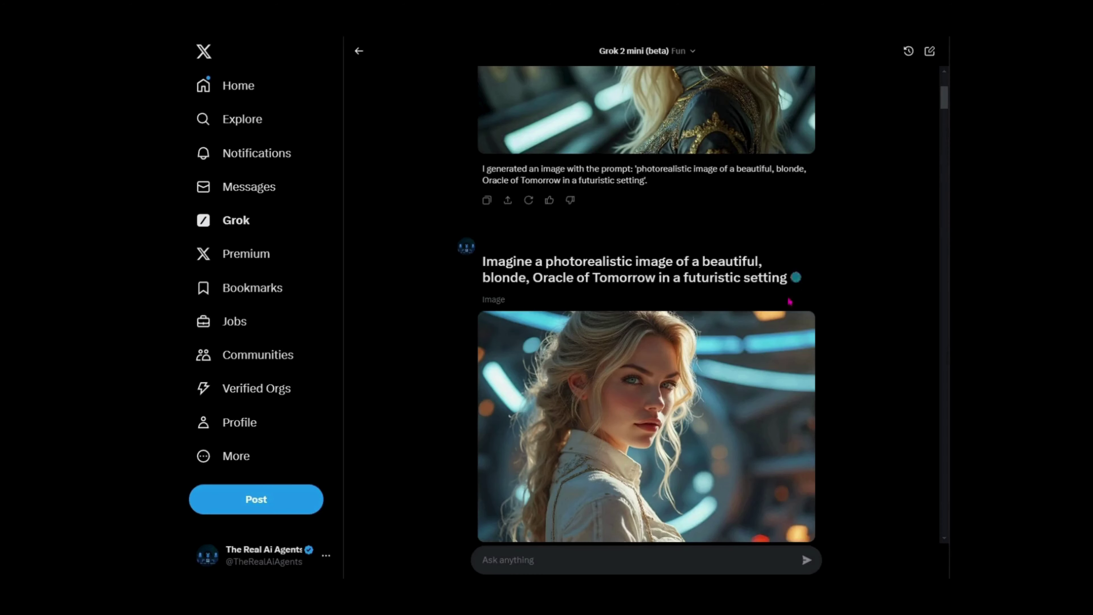
# - Find the close-up portrait with the dark leather collar further down the chat and view it enlarged
pyautogui.scroll(1, 706, 397)
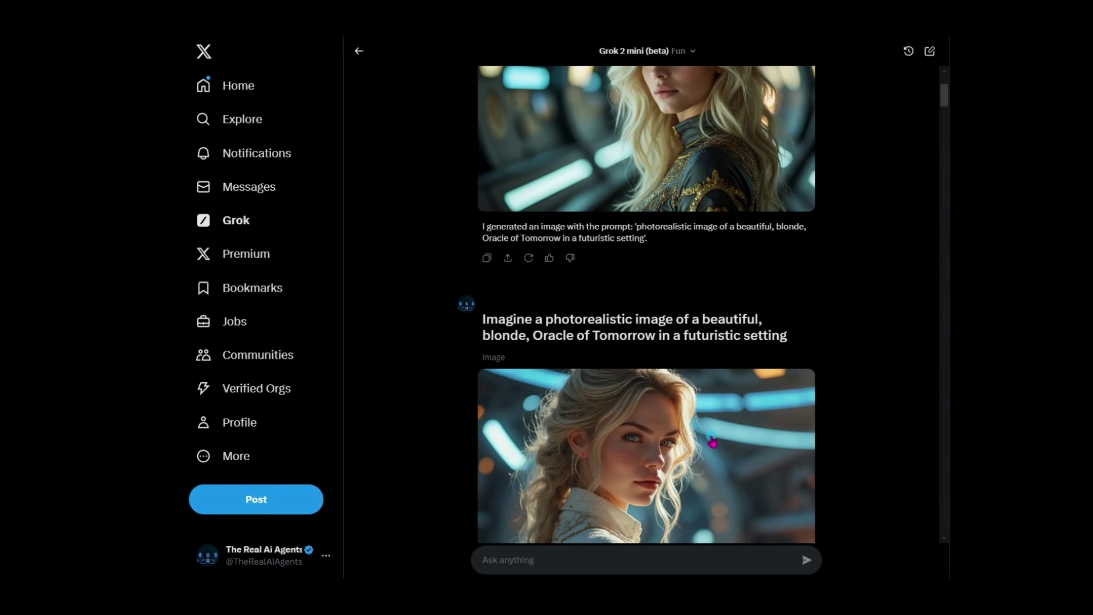
pyautogui.scroll(-1, 713, 452)
pyautogui.scroll(-8, 714, 453)
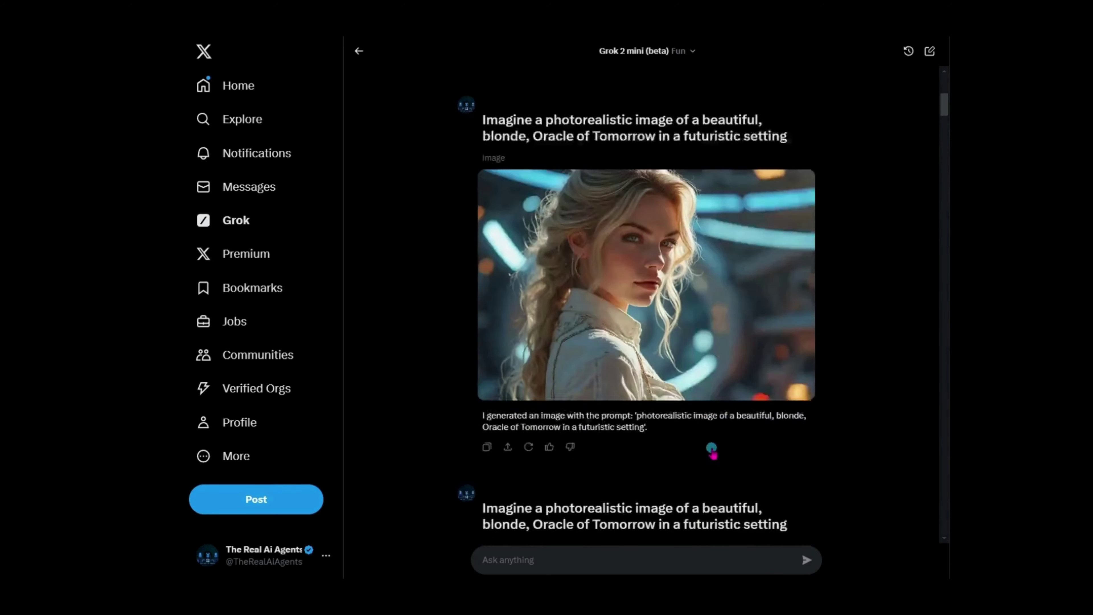
pyautogui.scroll(-2, 753, 312)
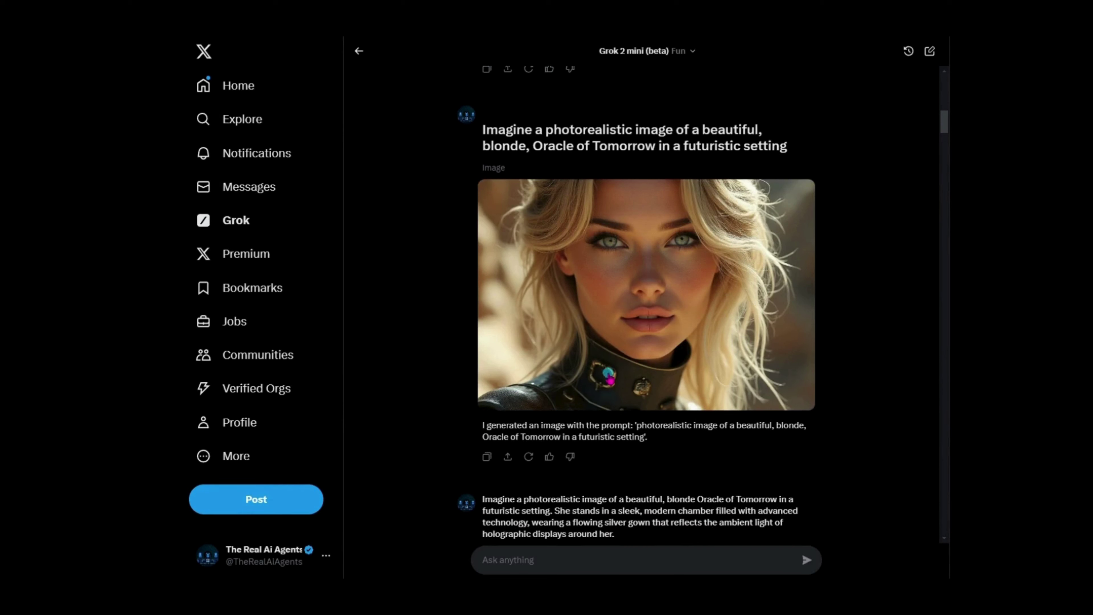
pyautogui.click(736, 287)
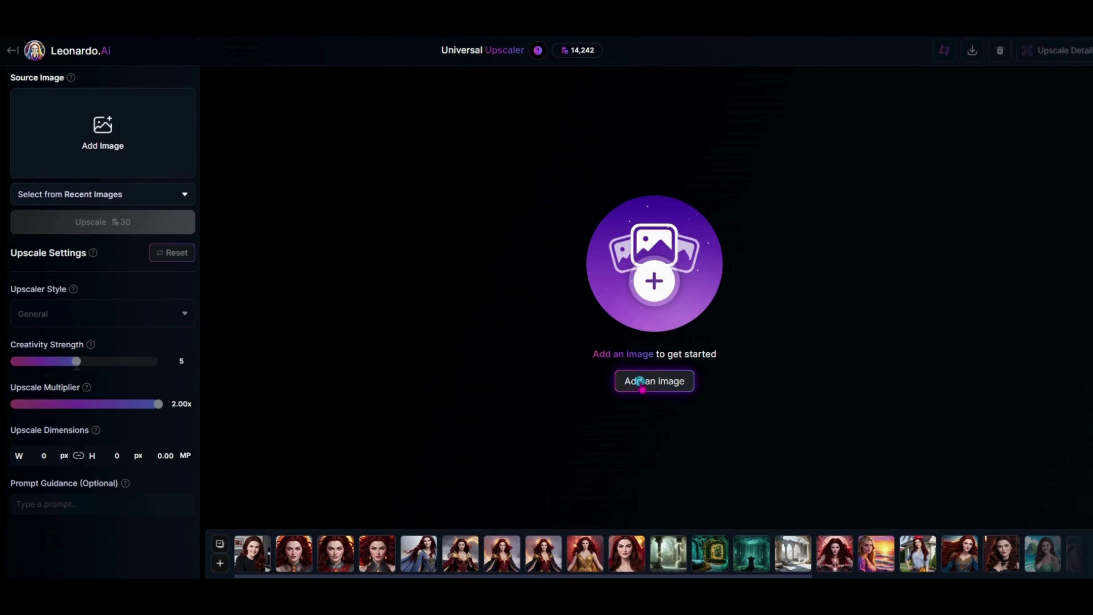
# - Add the close-up oracle portrait to Leonardo.Ai's Universal Upscaler, set Creativity Strength to 4, and upscale it
pyautogui.click(641, 381)
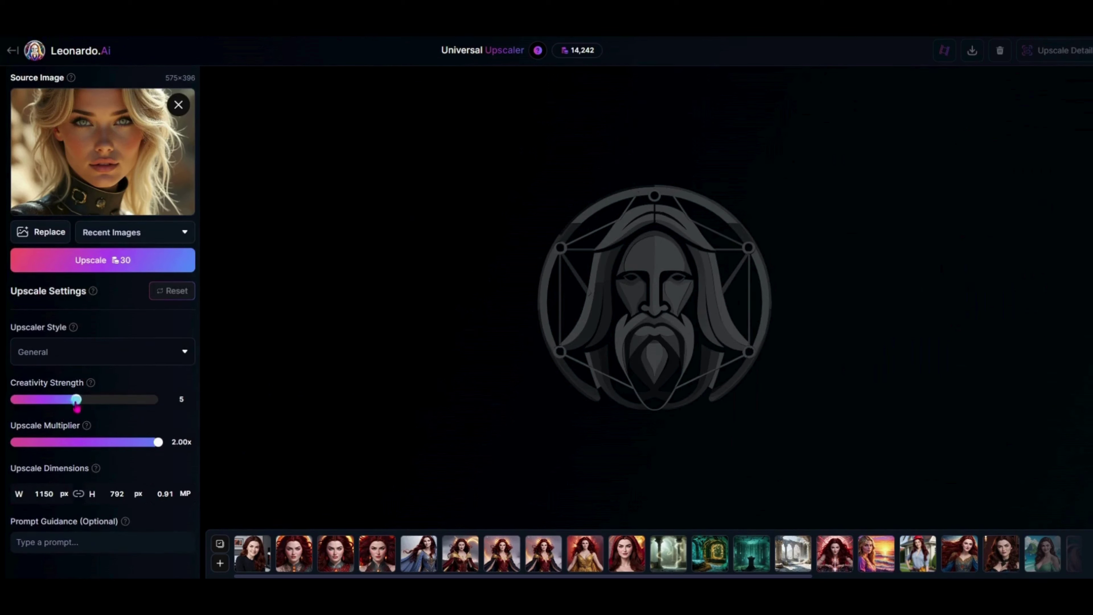
pyautogui.moveTo(74, 405); pyautogui.dragTo(63, 405)
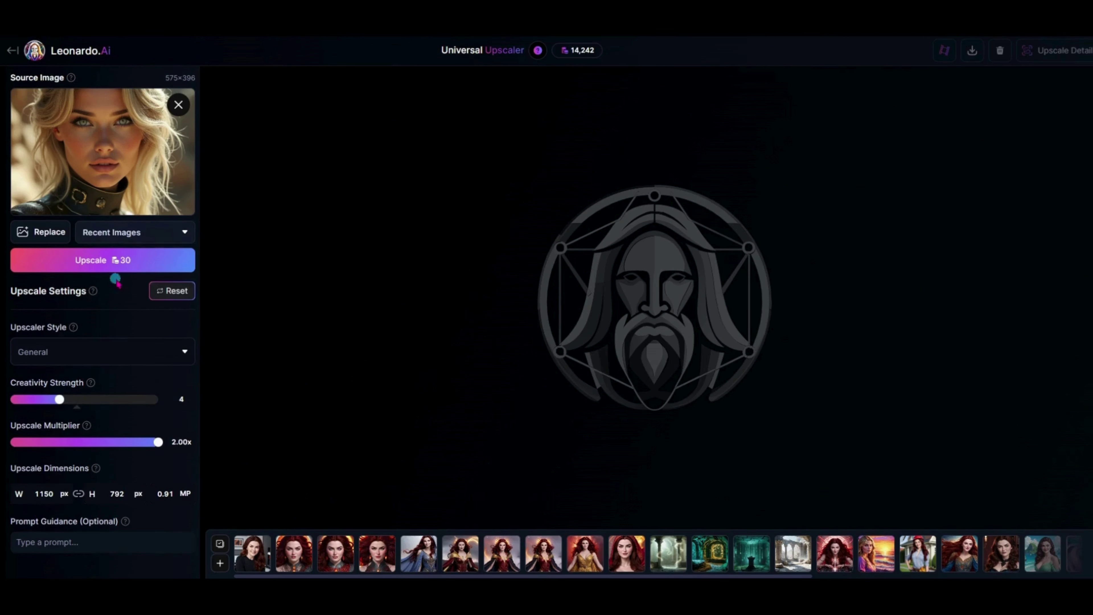
pyautogui.click(111, 268)
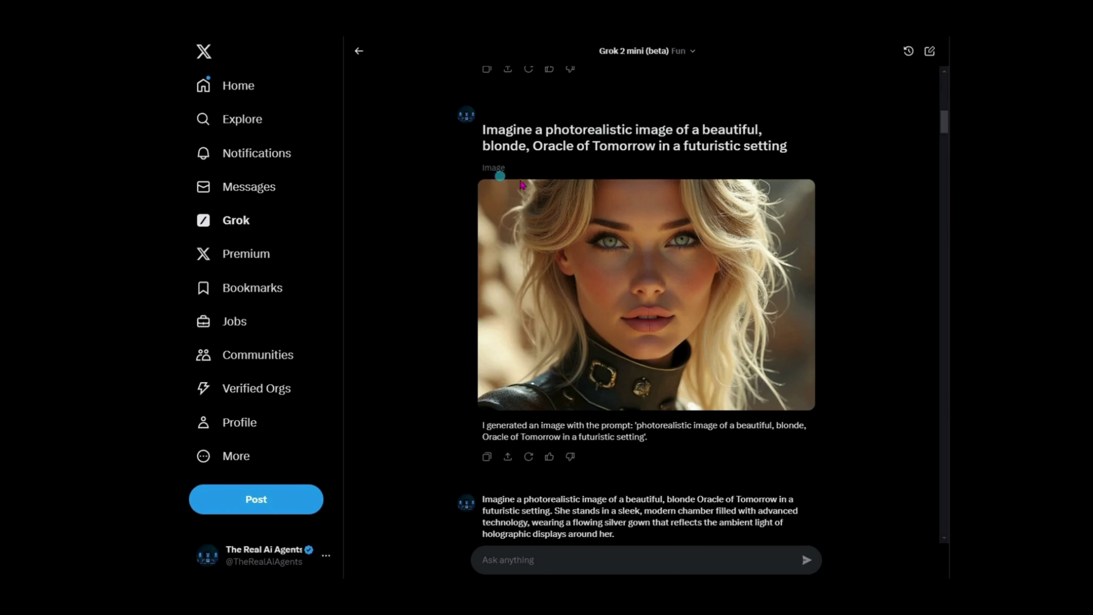
# - Examine the follow-up Oracle images in the Grok chat, from the silver-gown chamber to the robotic owl and holographic interface scenes
pyautogui.scroll(-4, 745, 328)
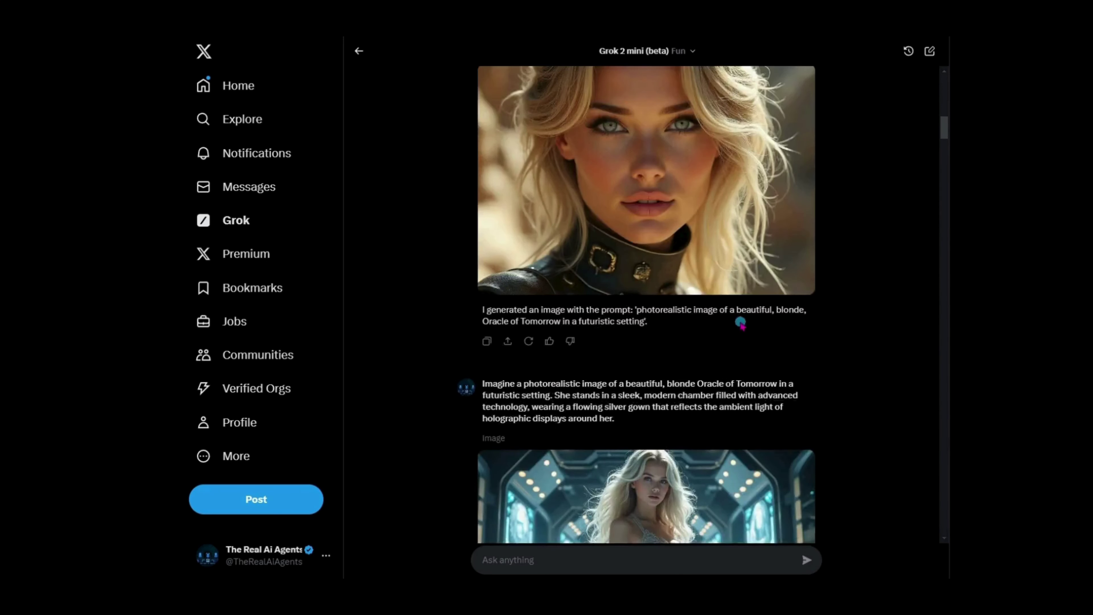
pyautogui.scroll(-1, 740, 322)
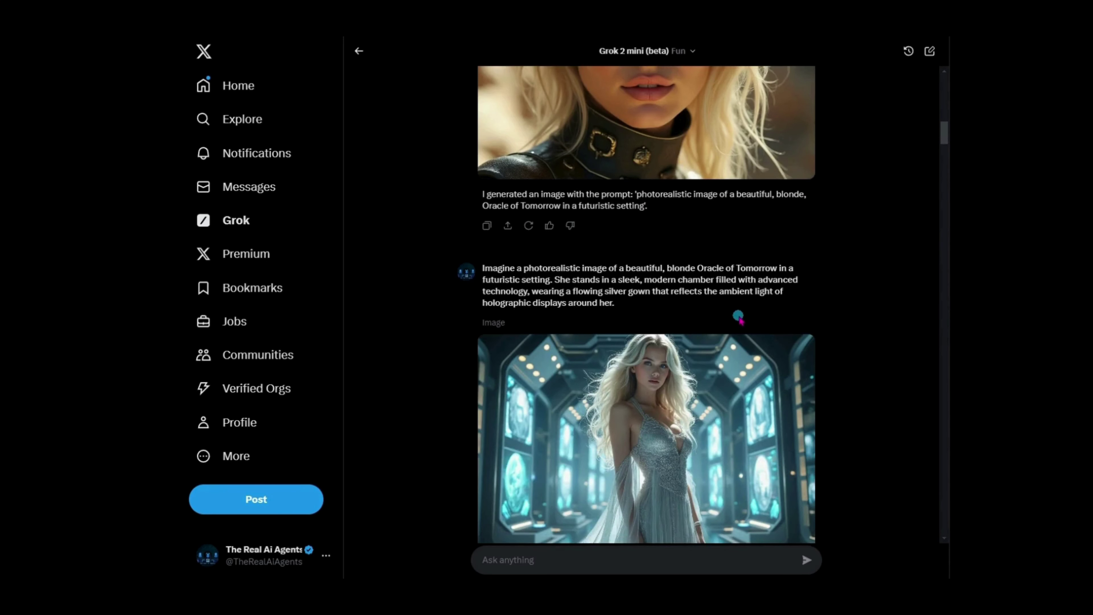
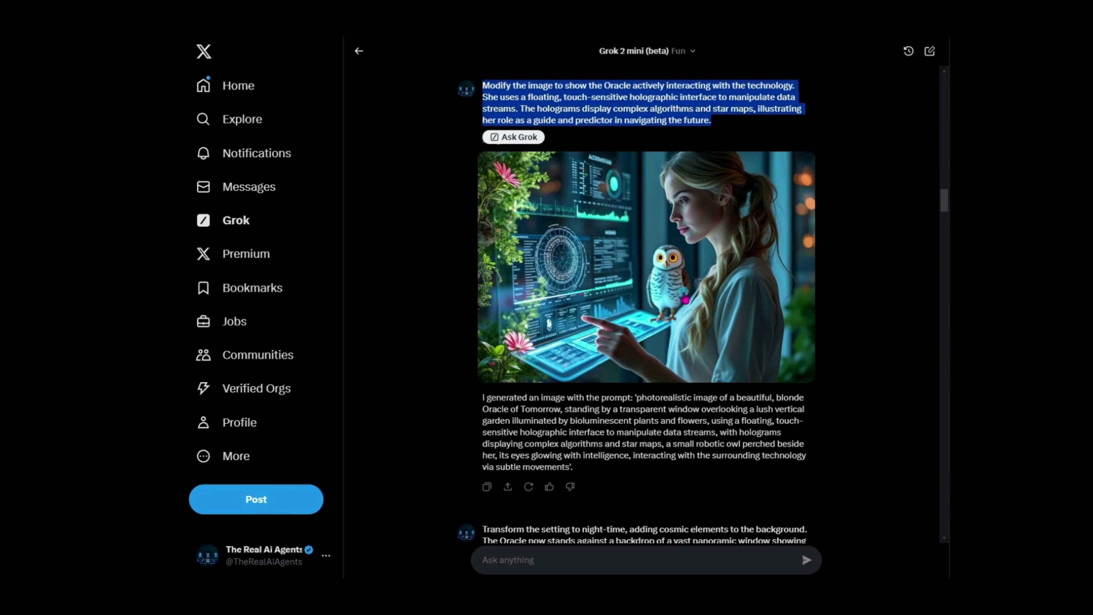
pyautogui.scroll(4, 680, 299)
pyautogui.scroll(5, 681, 300)
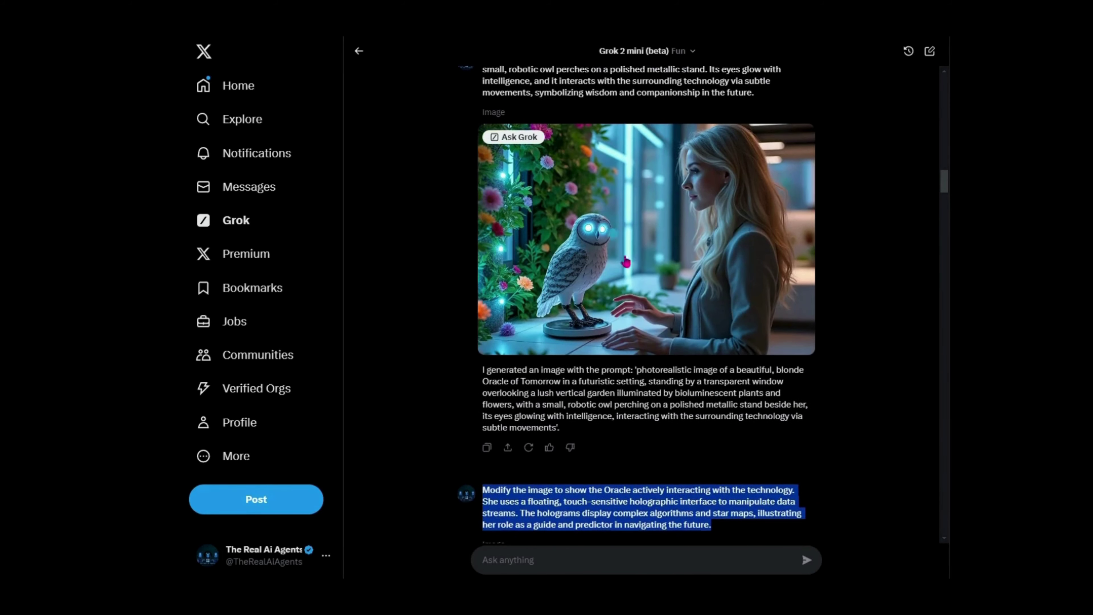
pyautogui.scroll(-5, 638, 260)
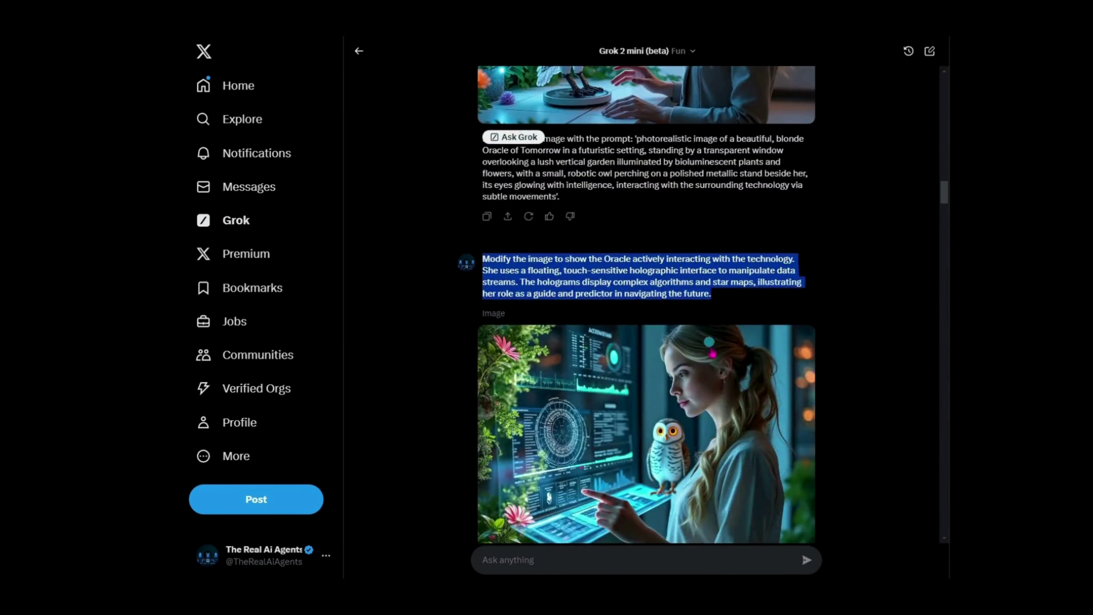
pyautogui.scroll(-1, 709, 371)
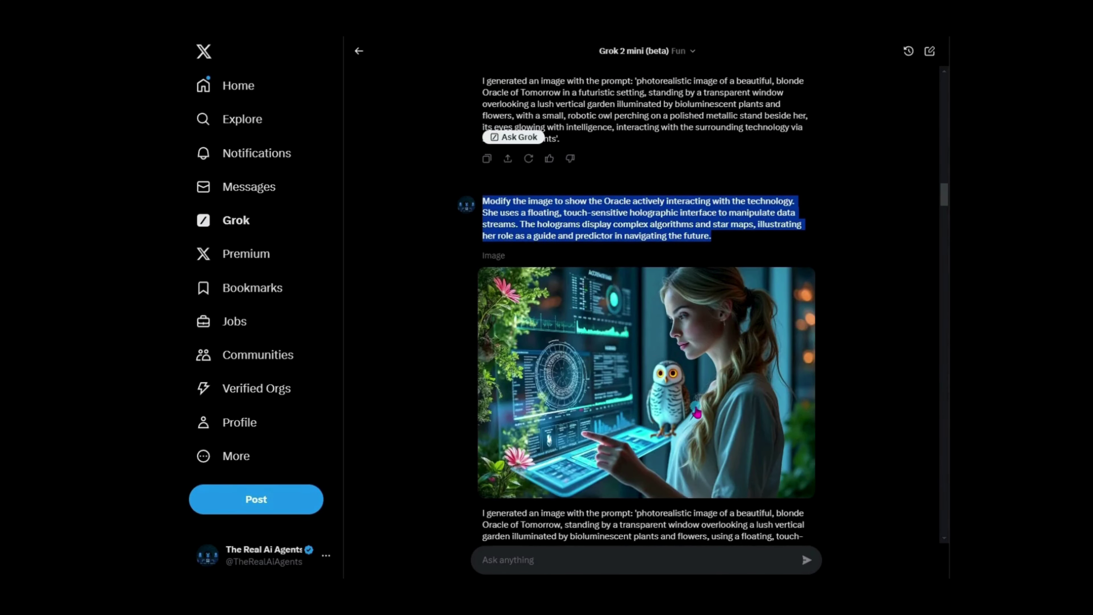
pyautogui.scroll(-1, 695, 411)
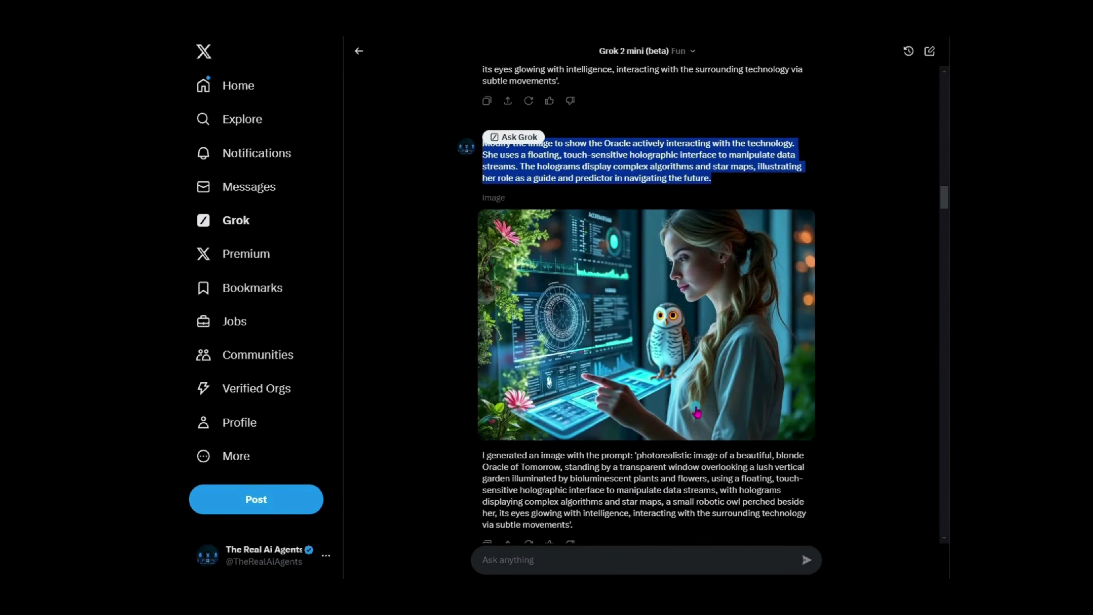
pyautogui.scroll(-2, 697, 412)
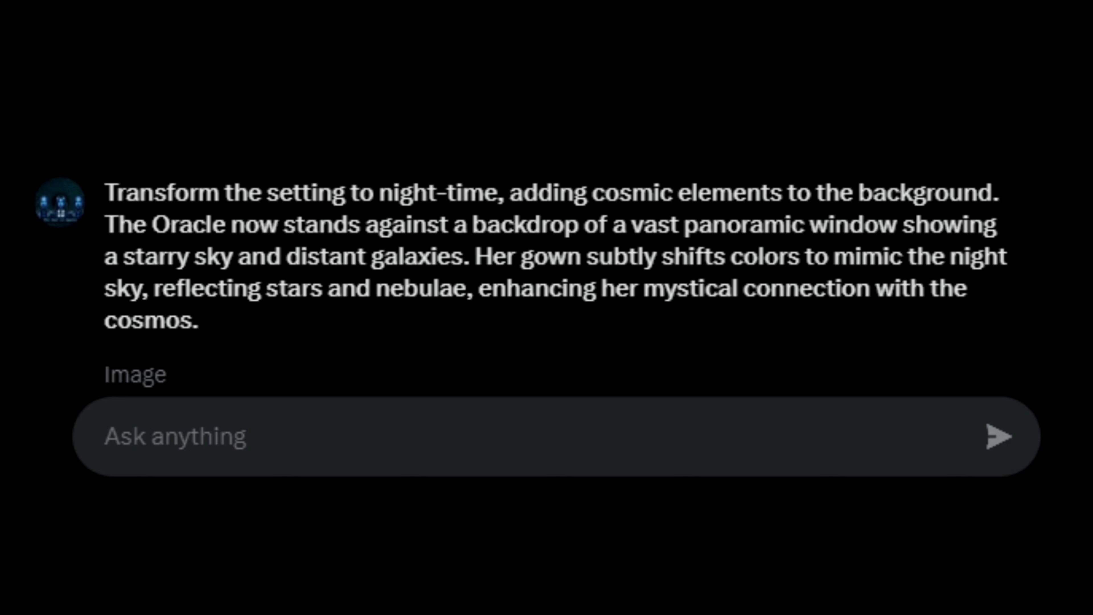
# - Highlight the night-time cosmic setting prompt for reading and view its generated starry-sky image enlarged
pyautogui.moveTo(105, 192)
pyautogui.mouseDown()
pyautogui.moveTo(359, 191)
pyautogui.moveTo(576, 222)
pyautogui.moveTo(598, 212)
pyautogui.moveTo(737, 226)
pyautogui.moveTo(964, 215)
pyautogui.moveTo(1005, 232)
pyautogui.moveTo(1012, 258)
pyautogui.moveTo(1021, 242)
pyautogui.mouseUp()
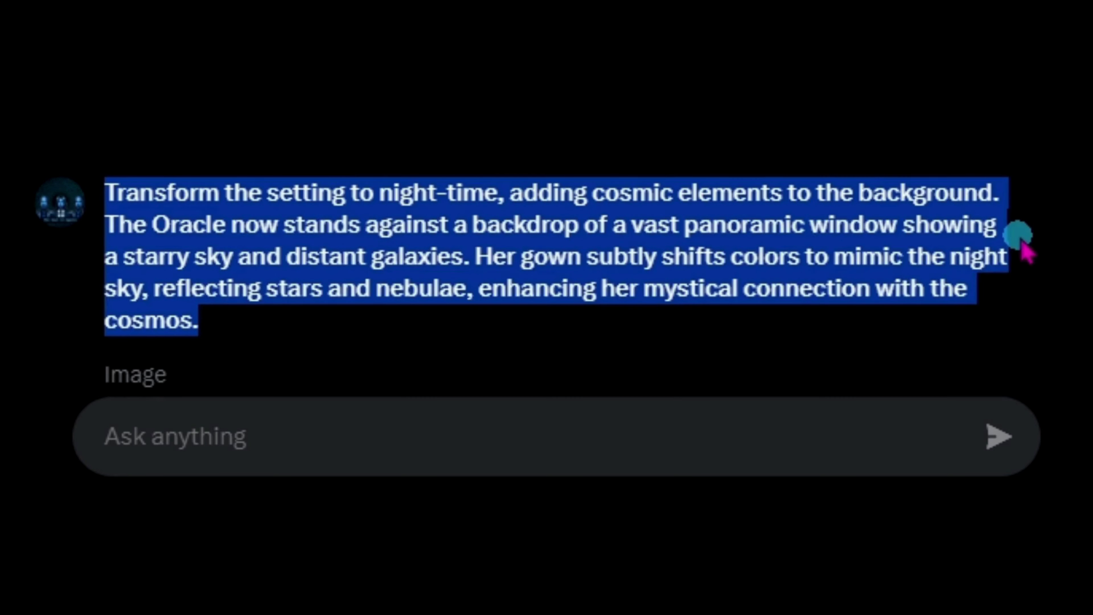
pyautogui.moveTo(1022, 242); pyautogui.dragTo(1026, 248)
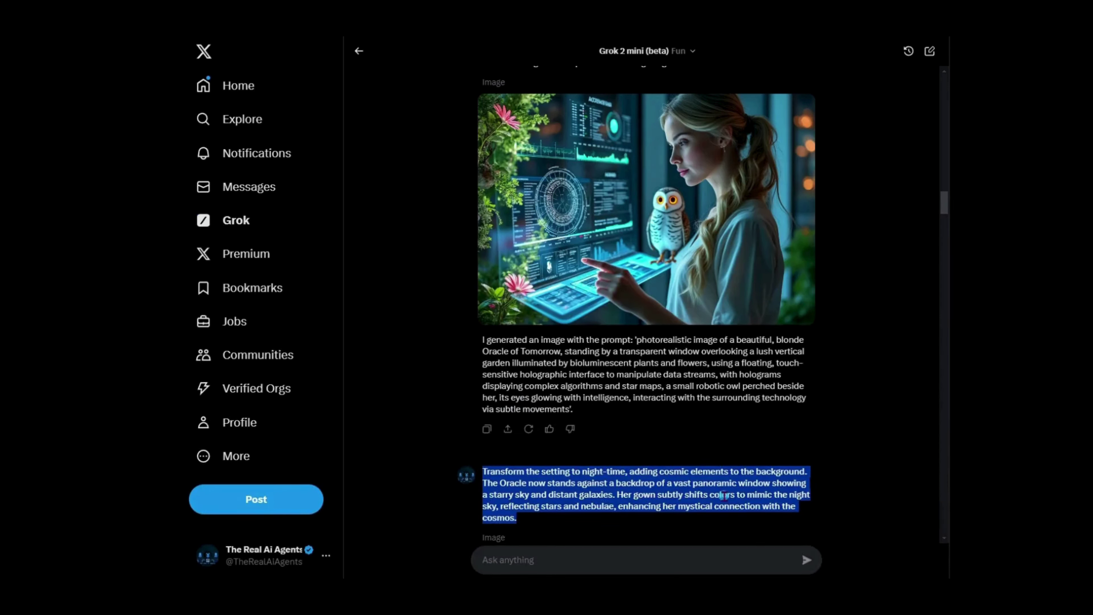
pyautogui.click(724, 495)
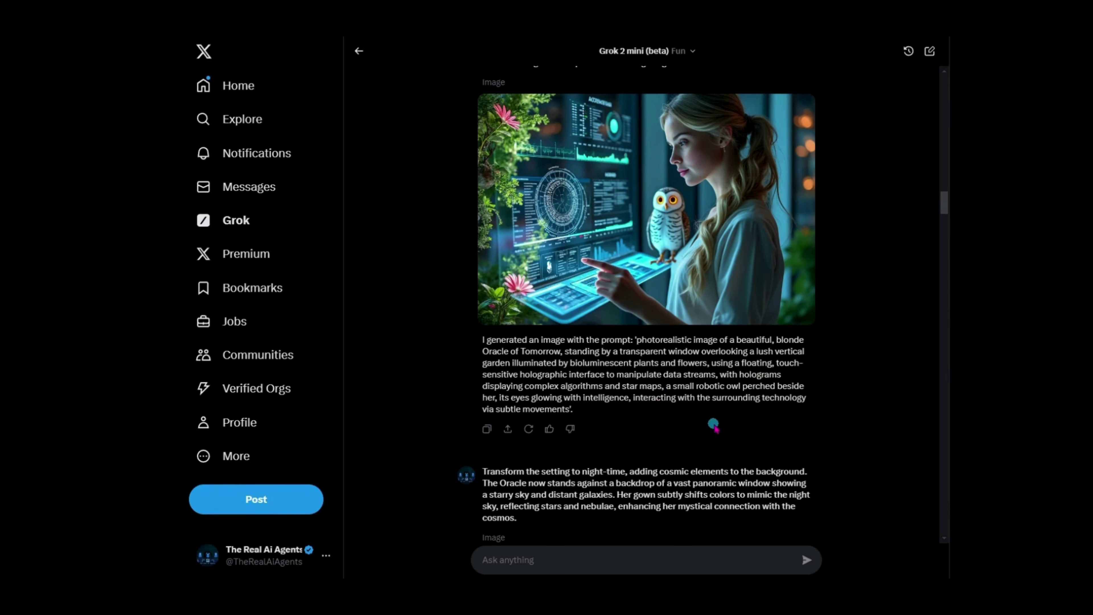
pyautogui.scroll(-5, 713, 424)
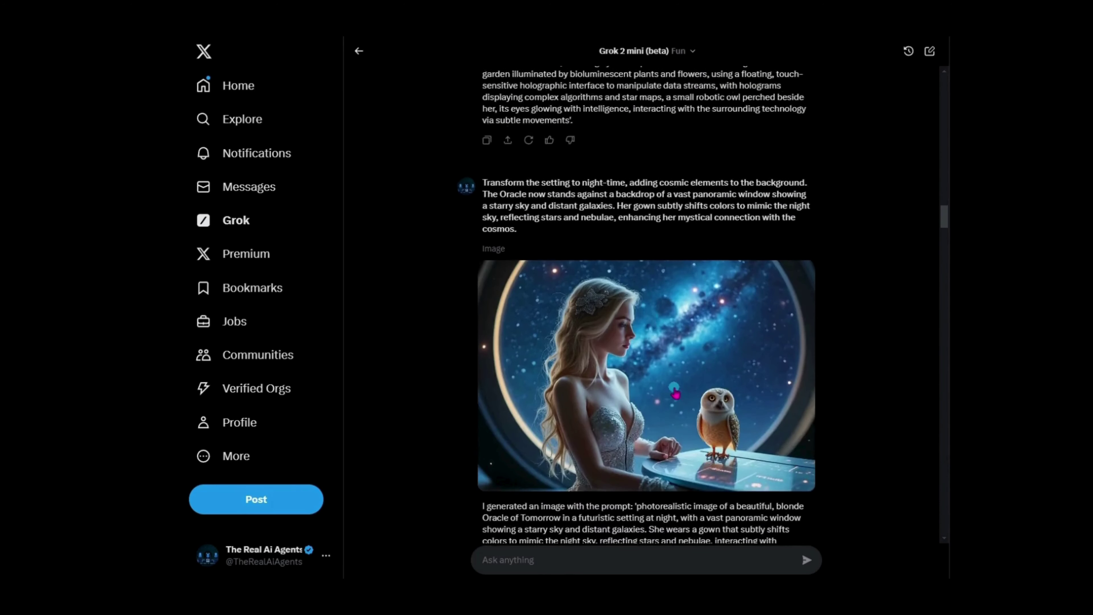
pyautogui.click(672, 390)
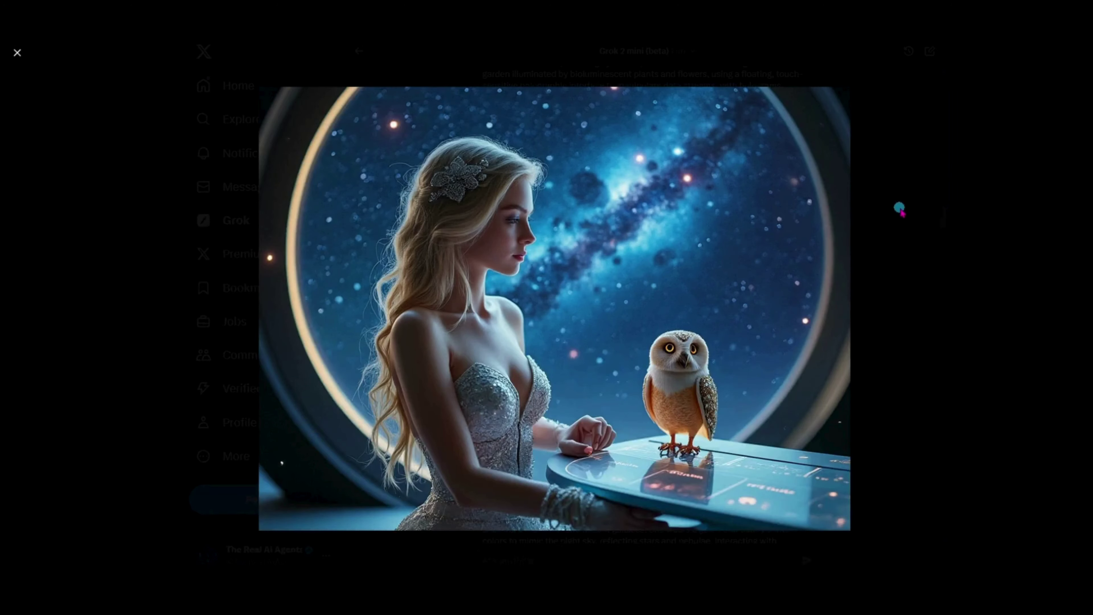
pyautogui.click(983, 159)
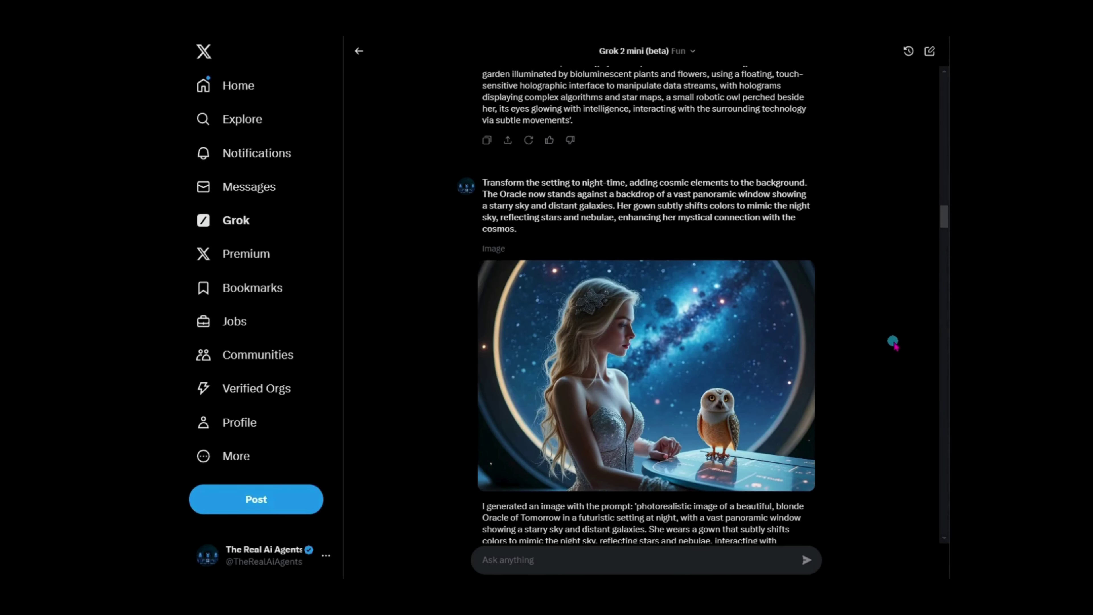
# - Review the Grok image progression from the silver-gown chamber to the night-time scene, and return to the silver-gown image
pyautogui.scroll(20, 893, 341)
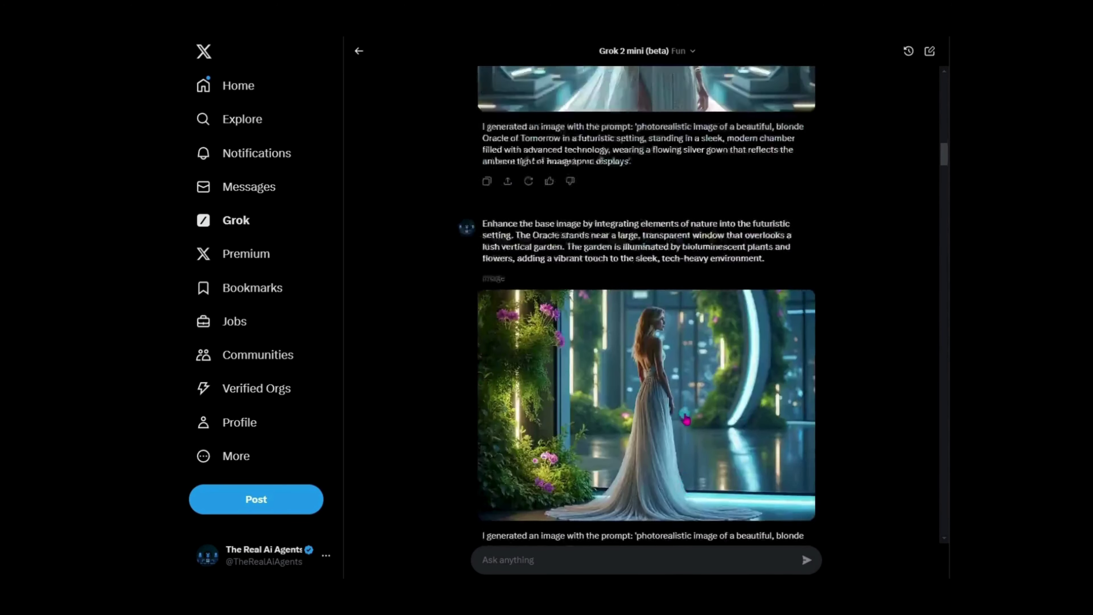
pyautogui.scroll(8, 686, 417)
pyautogui.scroll(-10, 686, 417)
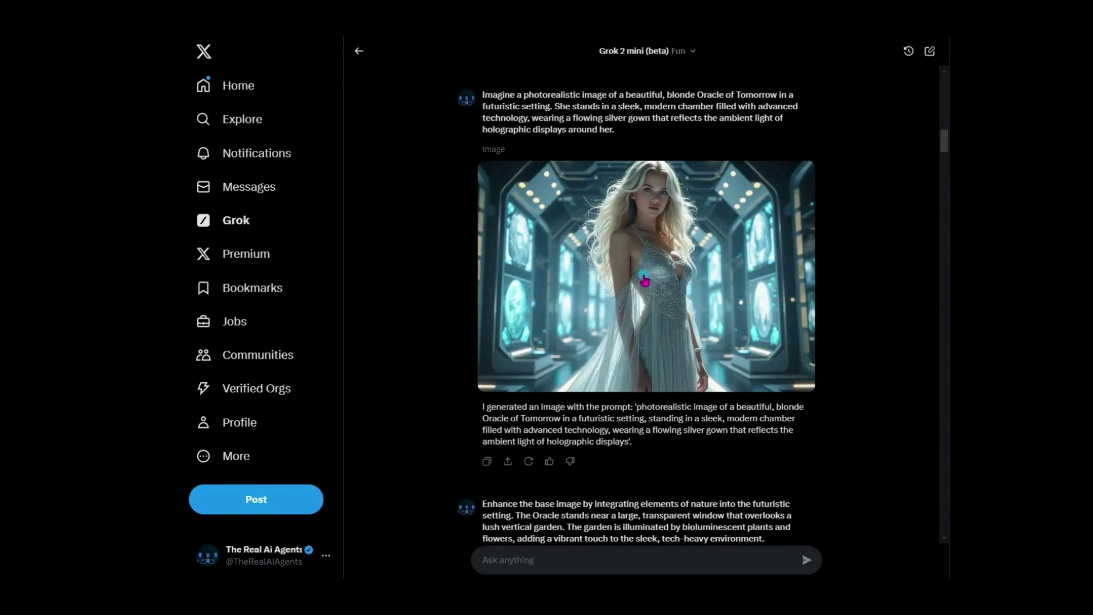
pyautogui.scroll(-3, 644, 270)
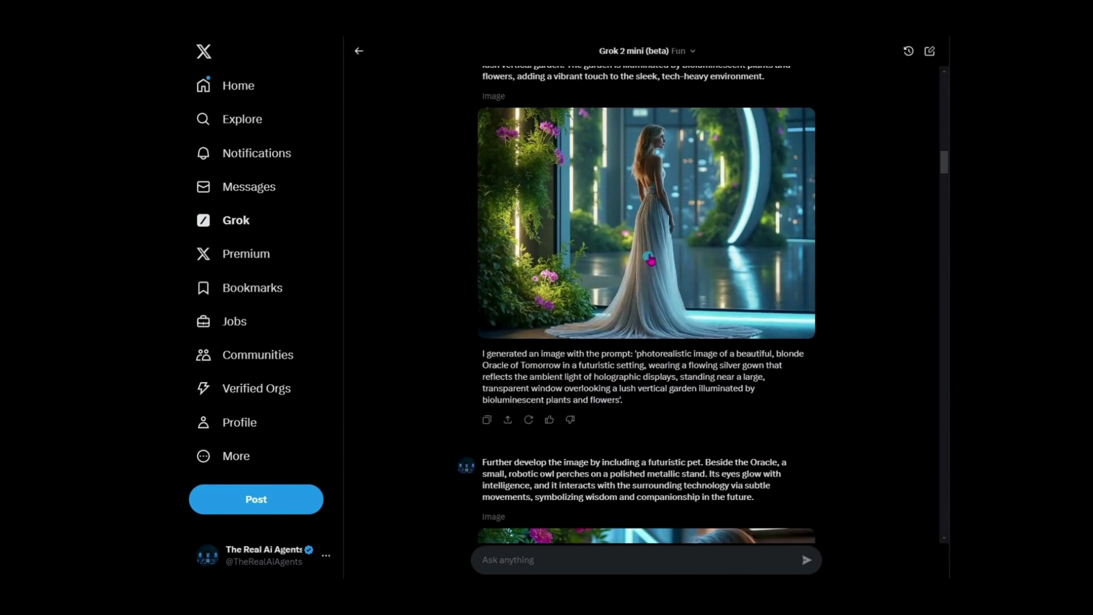
pyautogui.scroll(-8, 649, 259)
pyautogui.scroll(-12, 651, 265)
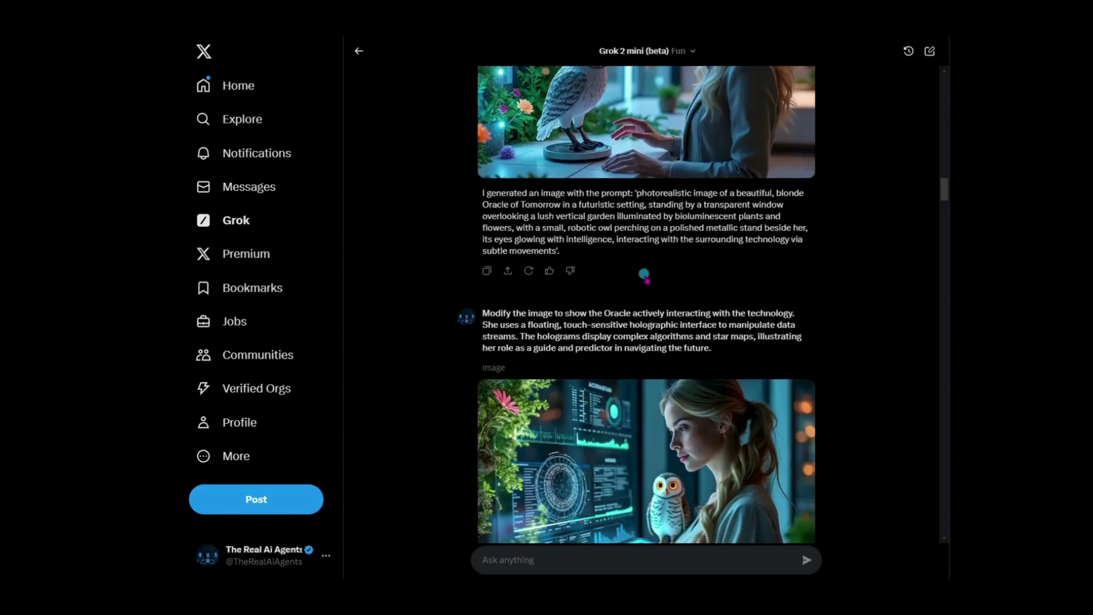
pyautogui.scroll(-8, 644, 289)
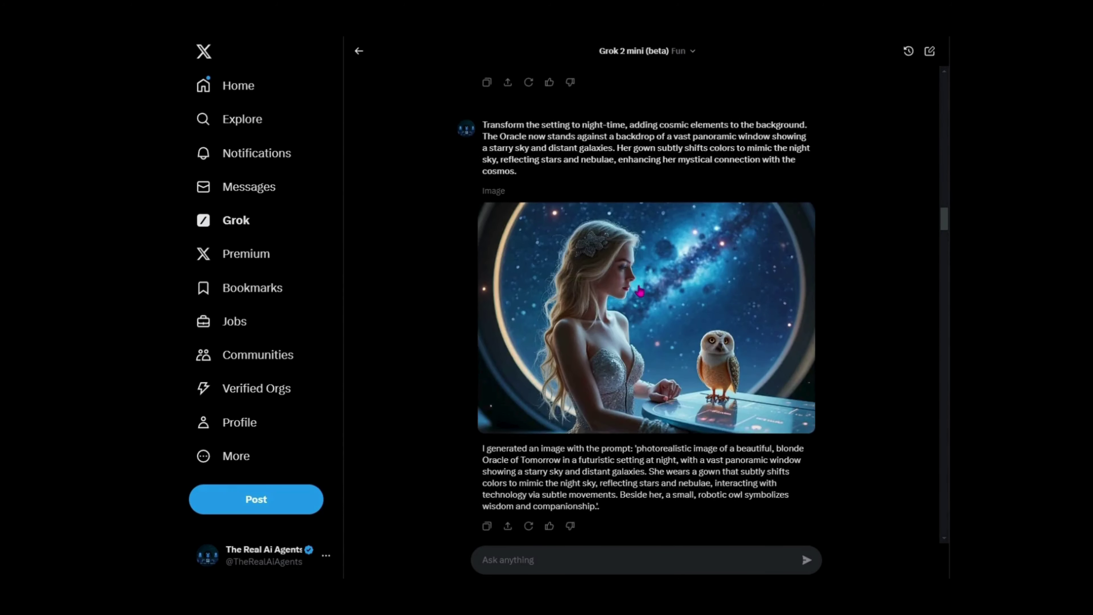
pyautogui.click(648, 316)
pyautogui.scroll(20, 651, 324)
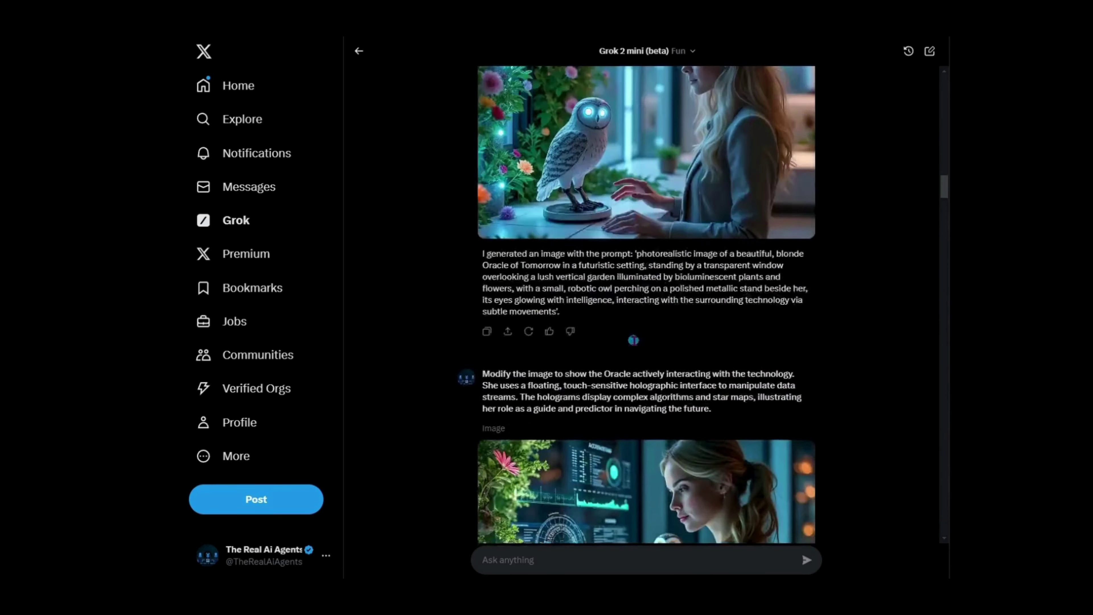
pyautogui.scroll(15, 635, 343)
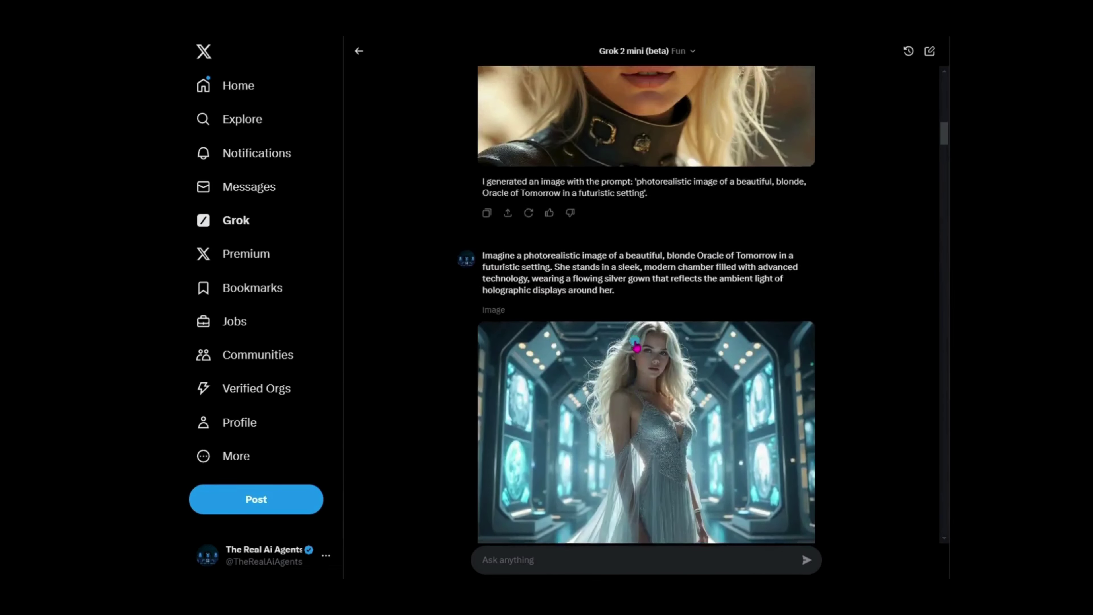
pyautogui.scroll(-3, 640, 328)
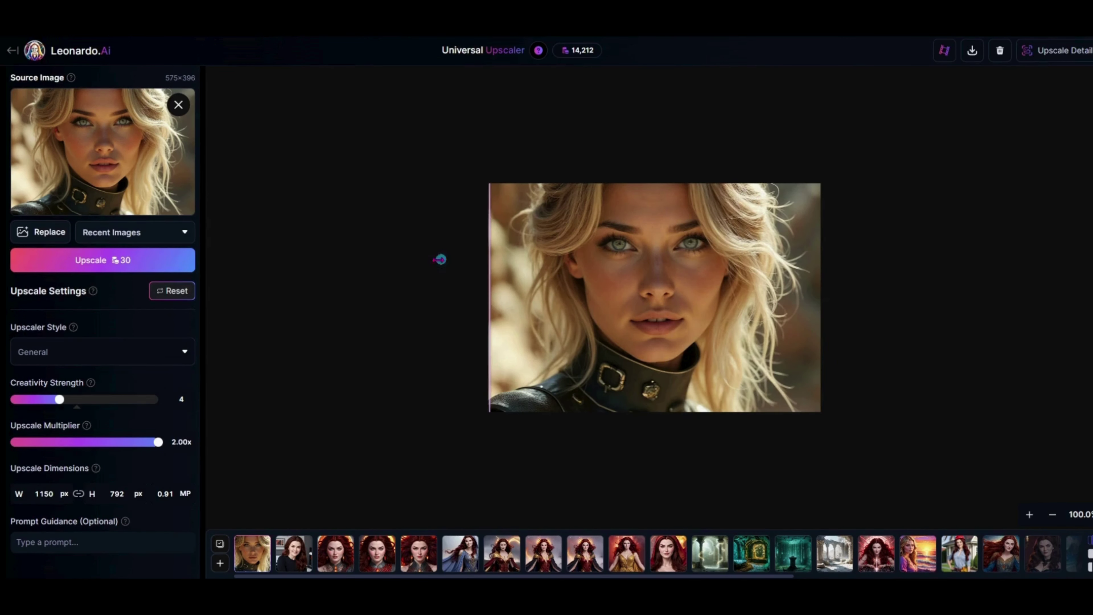
# - Switch to Leonardo.Ai and download the upscaled close-up oracle portrait
pyautogui.click(972, 54)
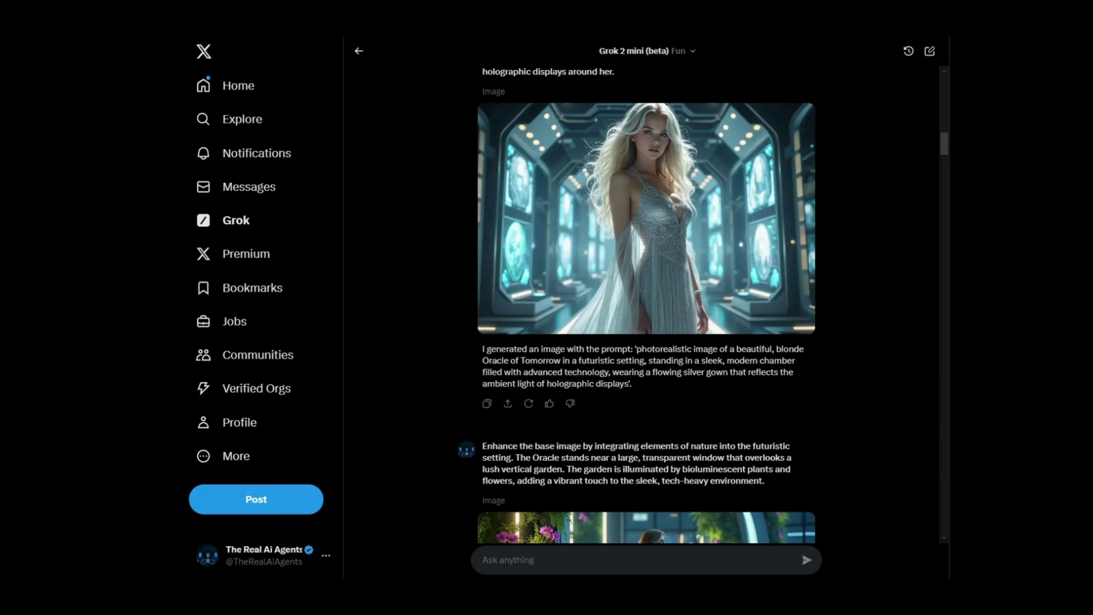
# - Switch to the Grok chat and look through the silver-gown, vertical-garden and robotic-owl images in sequence
pyautogui.scroll(-5, 751, 260)
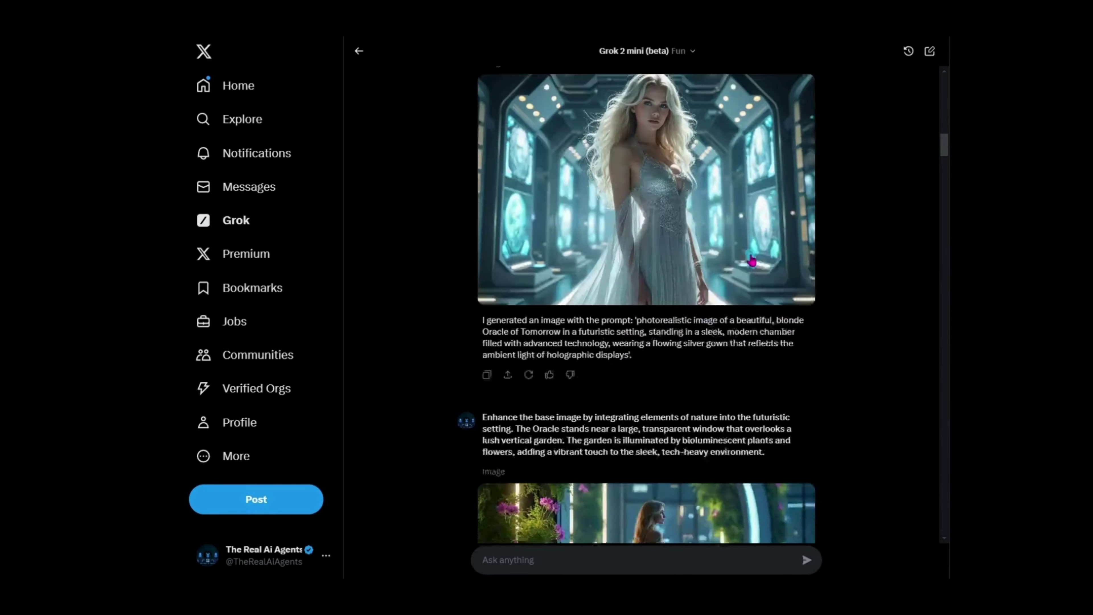
pyautogui.scroll(-8, 751, 259)
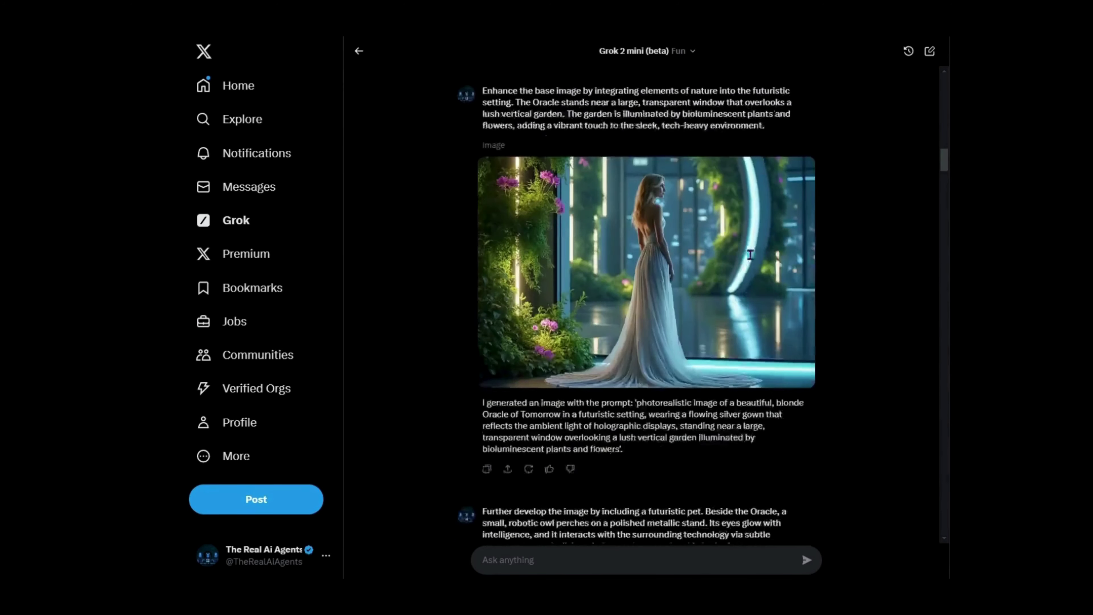
pyautogui.scroll(-10, 751, 257)
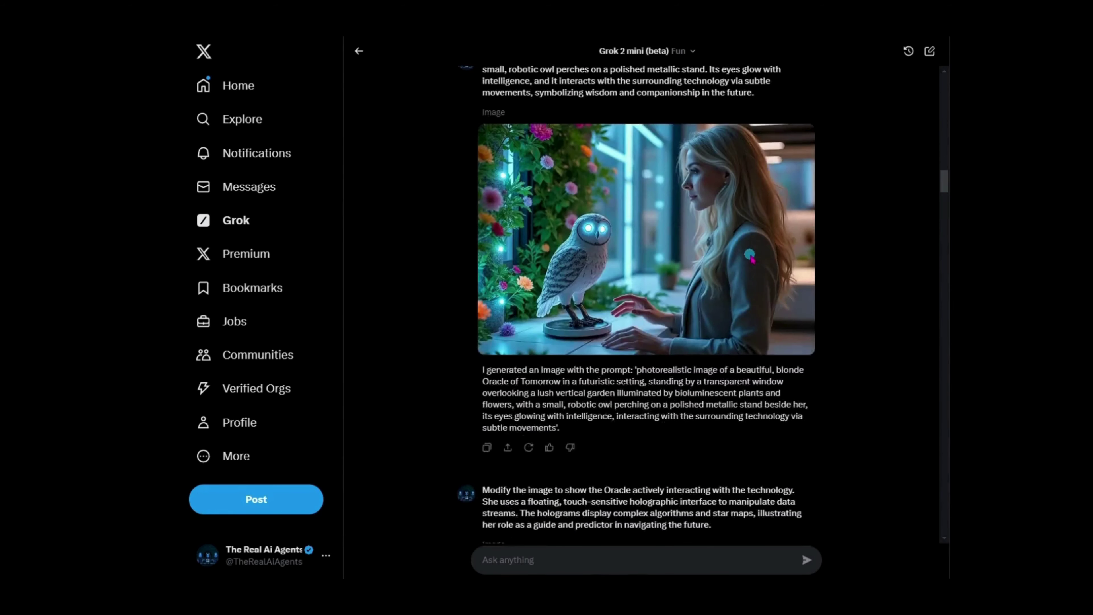
pyautogui.scroll(-20, 751, 259)
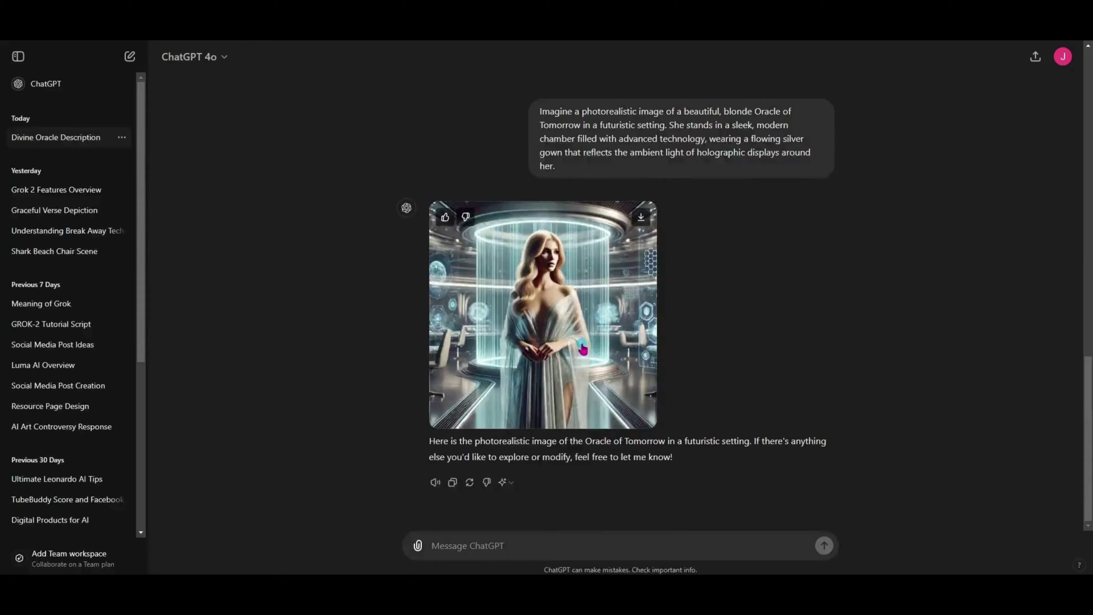
# - View ChatGPT's silver-gown Oracle of Tomorrow image enlarged, and close the enlarged view
pyautogui.click(488, 450)
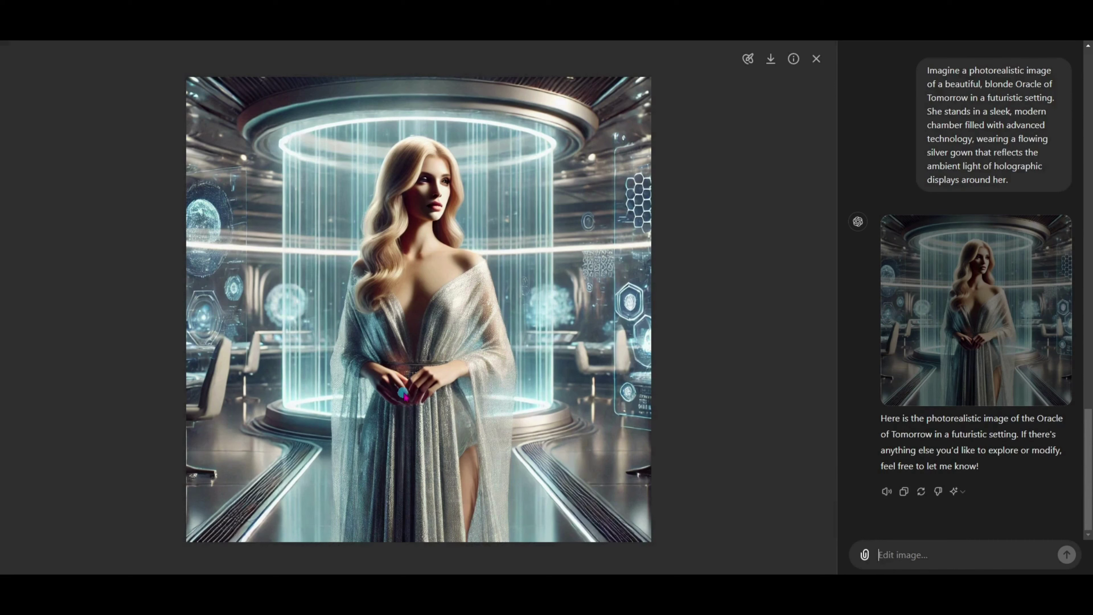
pyautogui.click(814, 60)
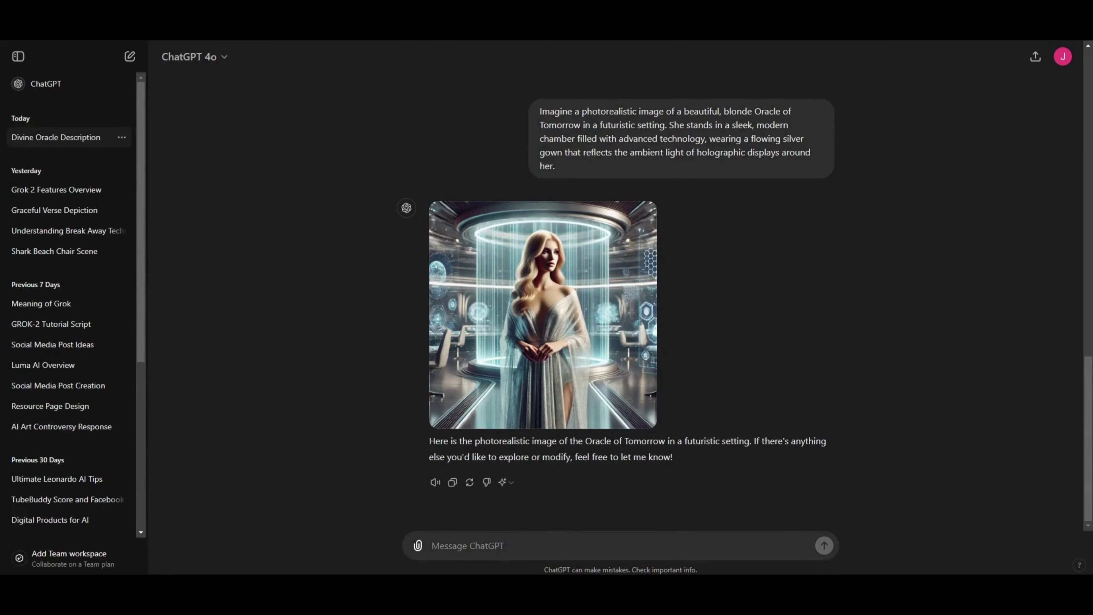
# - Copy the "Enhance the base image by integrating elements of nature" prompt from the Grok chat and switch to ChatGPT
pyautogui.click(714, 536)
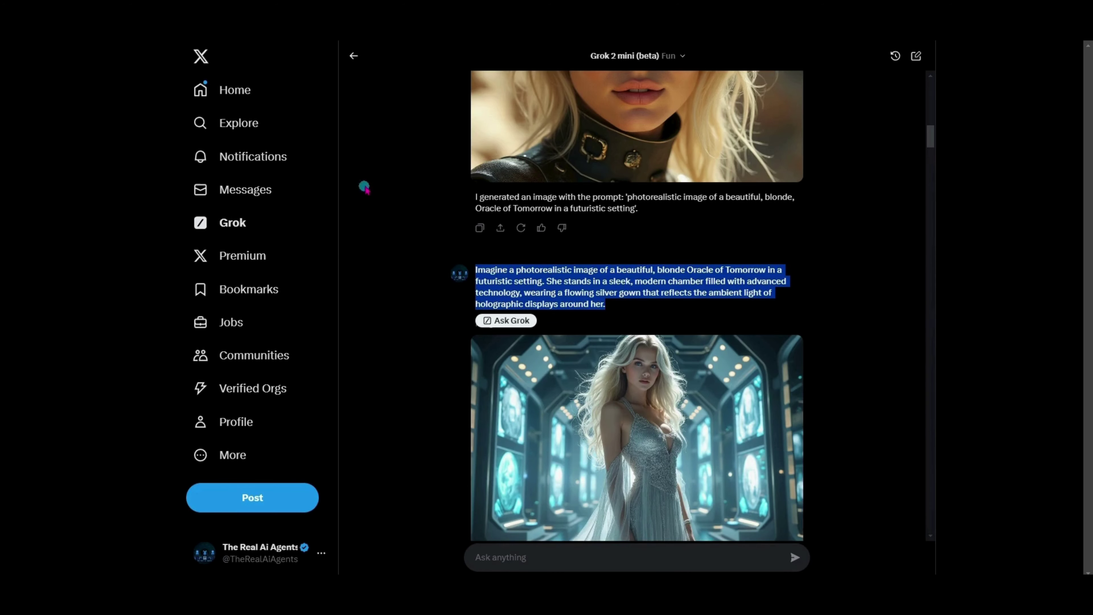
pyautogui.scroll(-8, 663, 293)
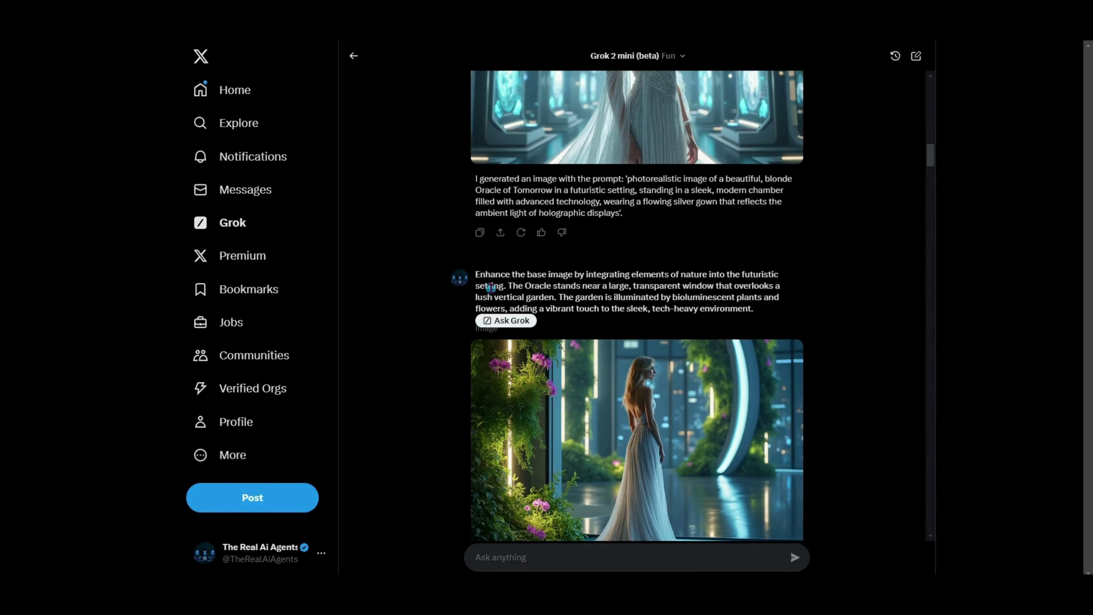
pyautogui.moveTo(475, 273); pyautogui.dragTo(776, 311)
pyautogui.rightClick(663, 308)
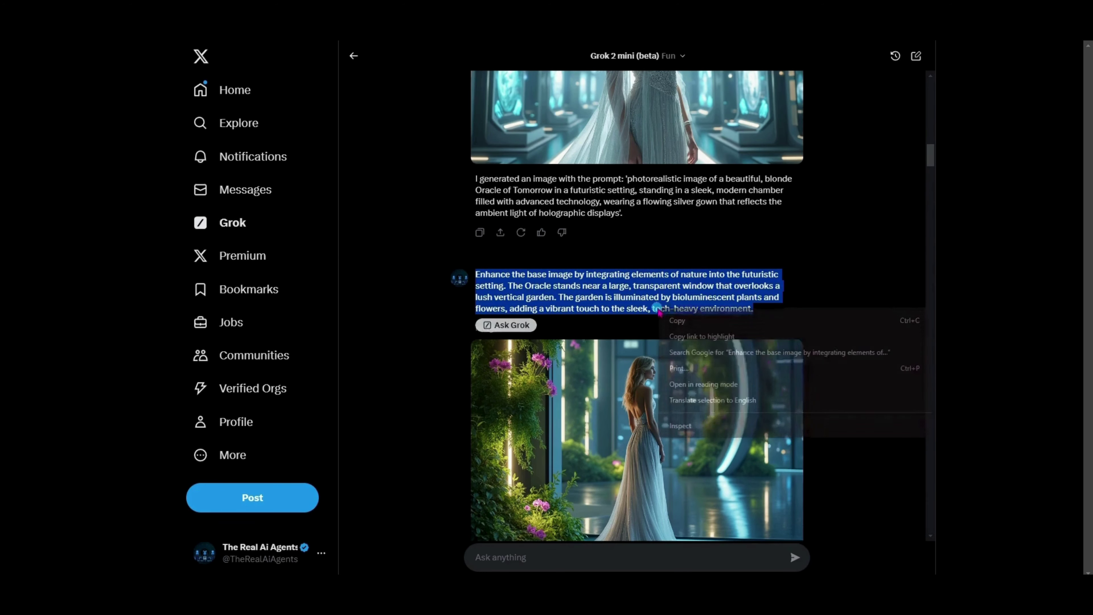
pyautogui.click(706, 324)
pyautogui.hotkey('alt', 'Tab')
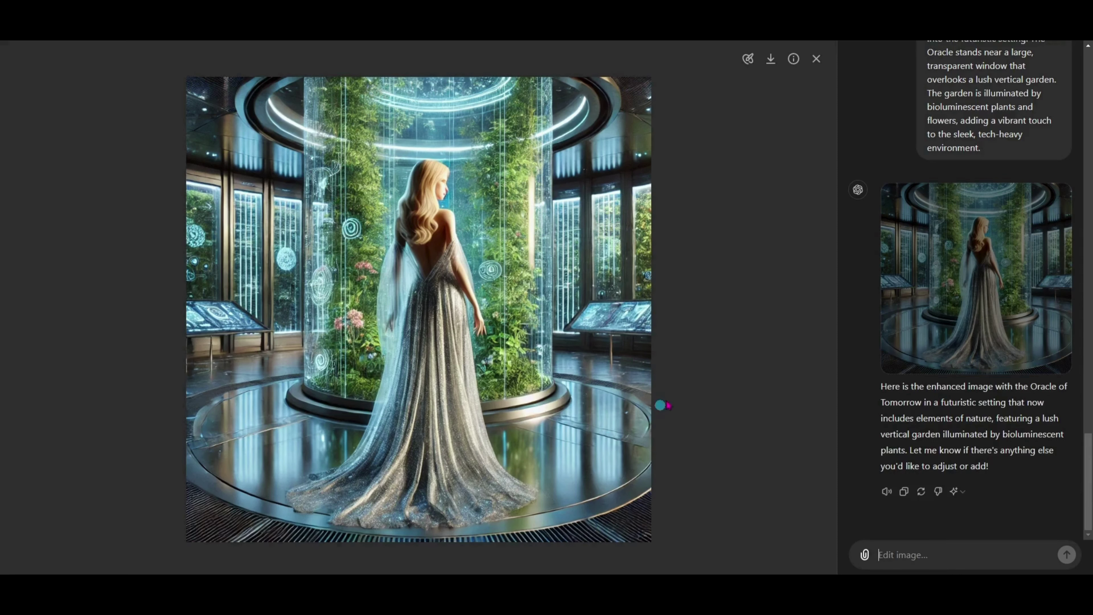
# - Close the enlarged garden image in ChatGPT and compare it with its prompt and the previous image in the chat
pyautogui.click(816, 58)
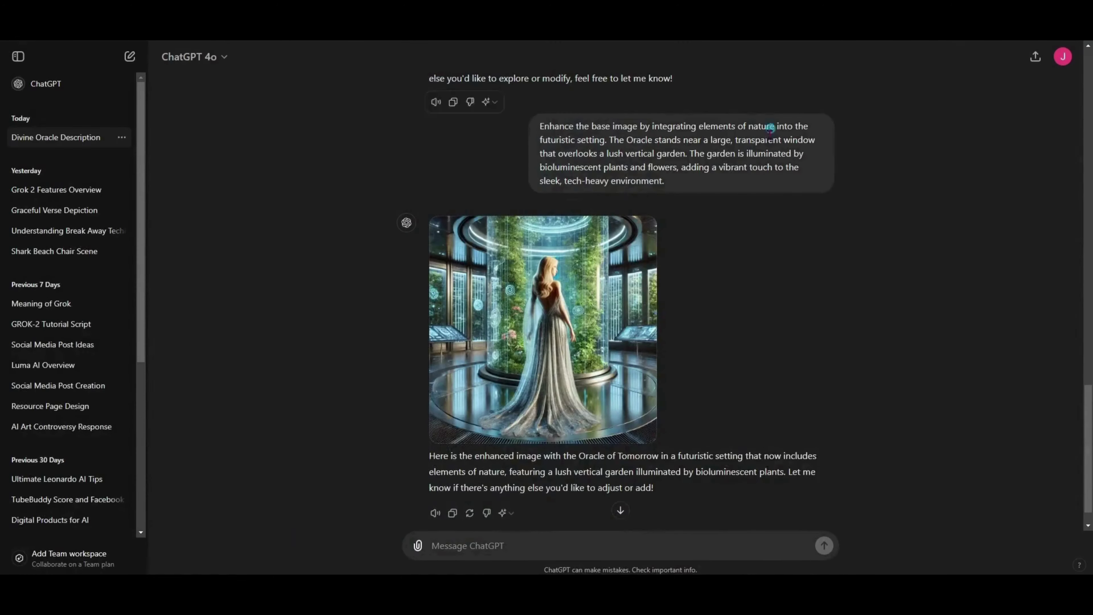
pyautogui.scroll(5, 861, 351)
pyautogui.scroll(-6, 861, 348)
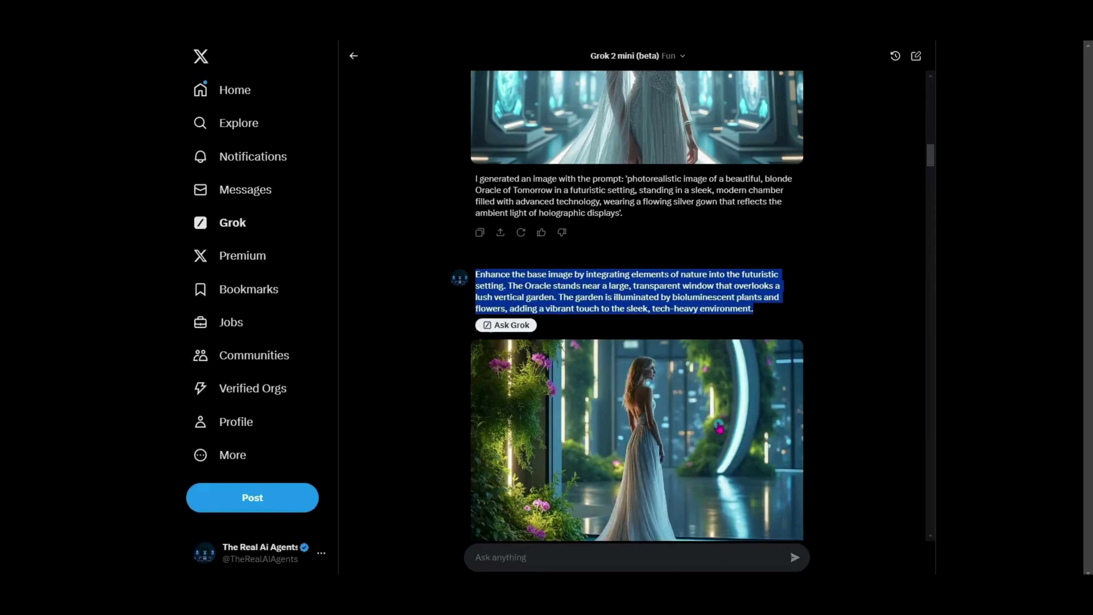
# - Copy the "Further develop the image by including a futuristic pet" prompt from the Grok chat
pyautogui.scroll(-3, 718, 424)
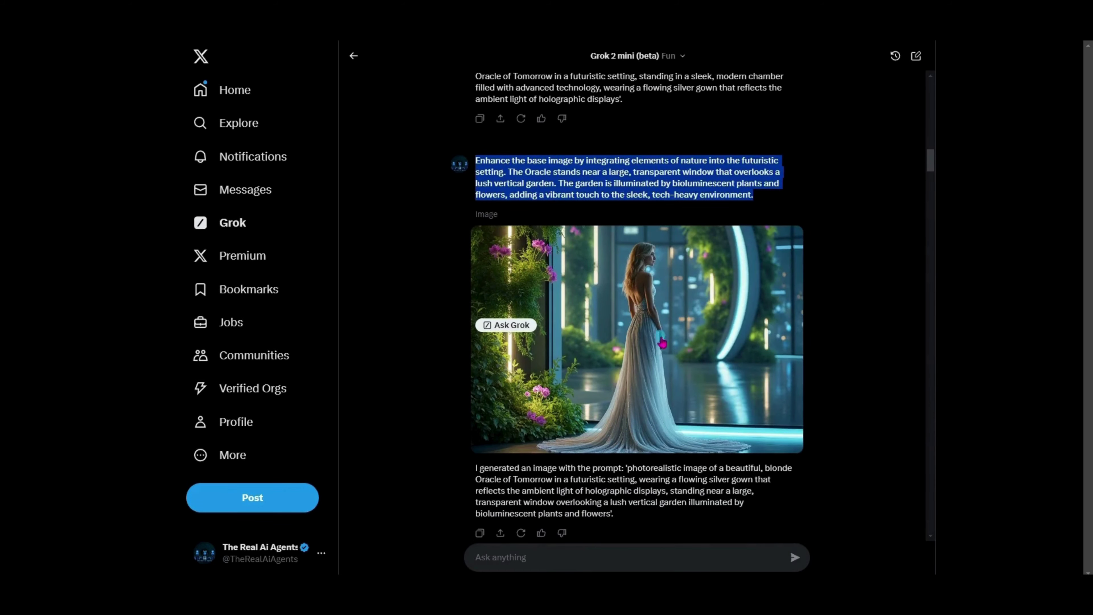
pyautogui.scroll(-6, 707, 348)
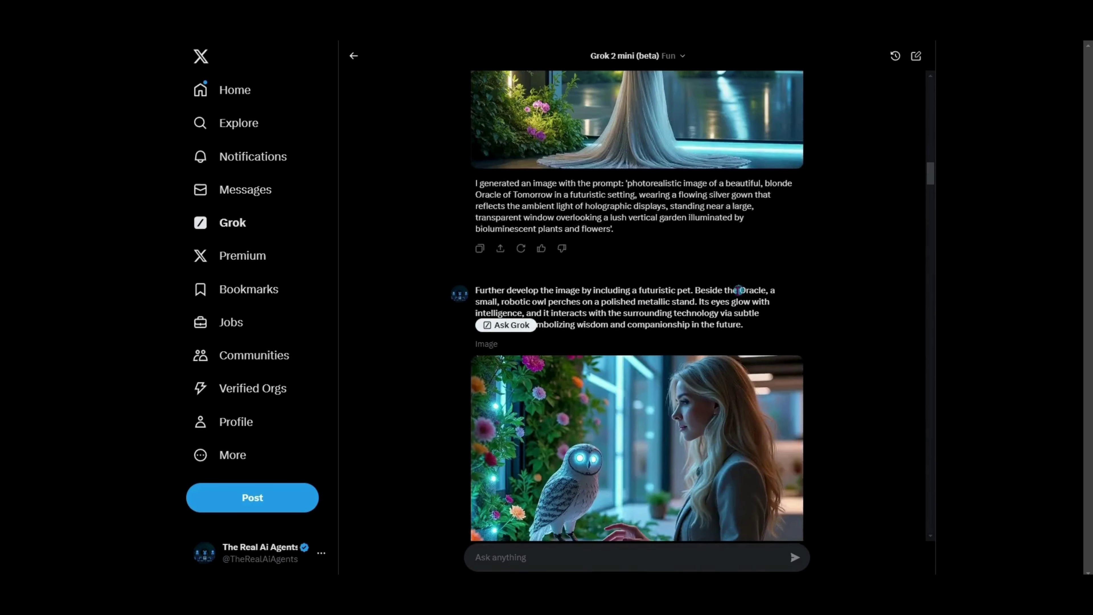
pyautogui.moveTo(473, 290); pyautogui.dragTo(779, 321)
pyautogui.rightClick(603, 302)
pyautogui.click(629, 317)
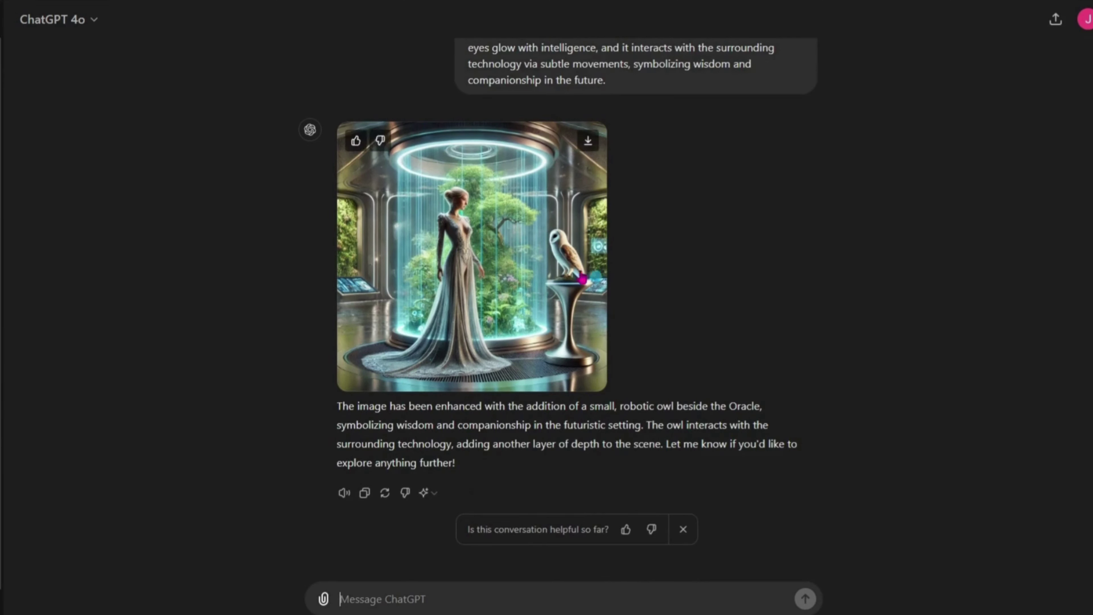
# - View ChatGPT's image of the Oracle with the owl enlarged, and close the enlarged view
pyautogui.click(514, 265)
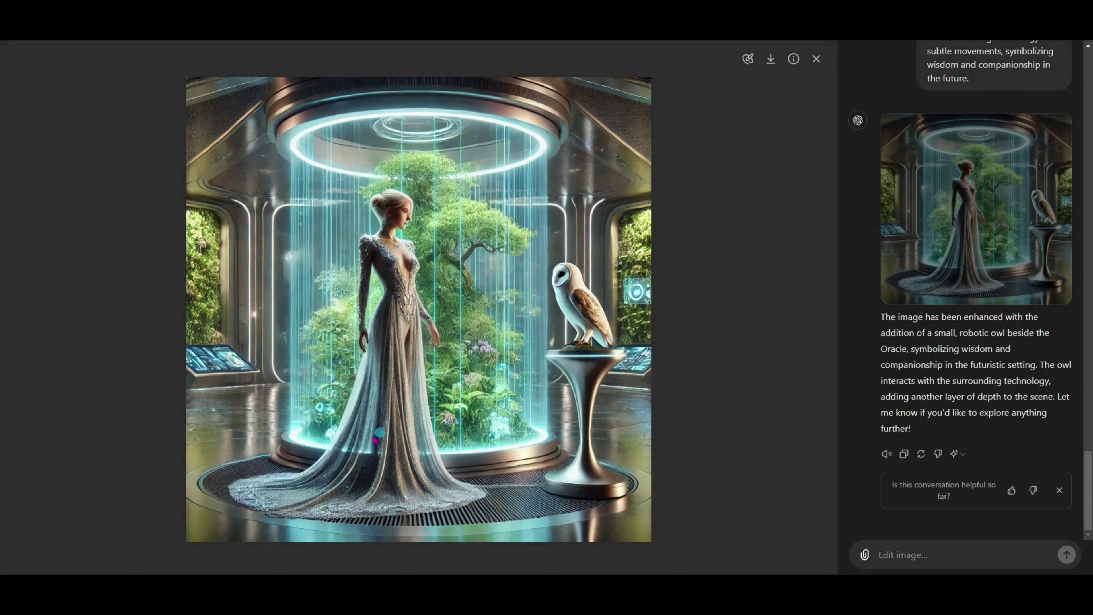
pyautogui.click(775, 92)
pyautogui.click(816, 58)
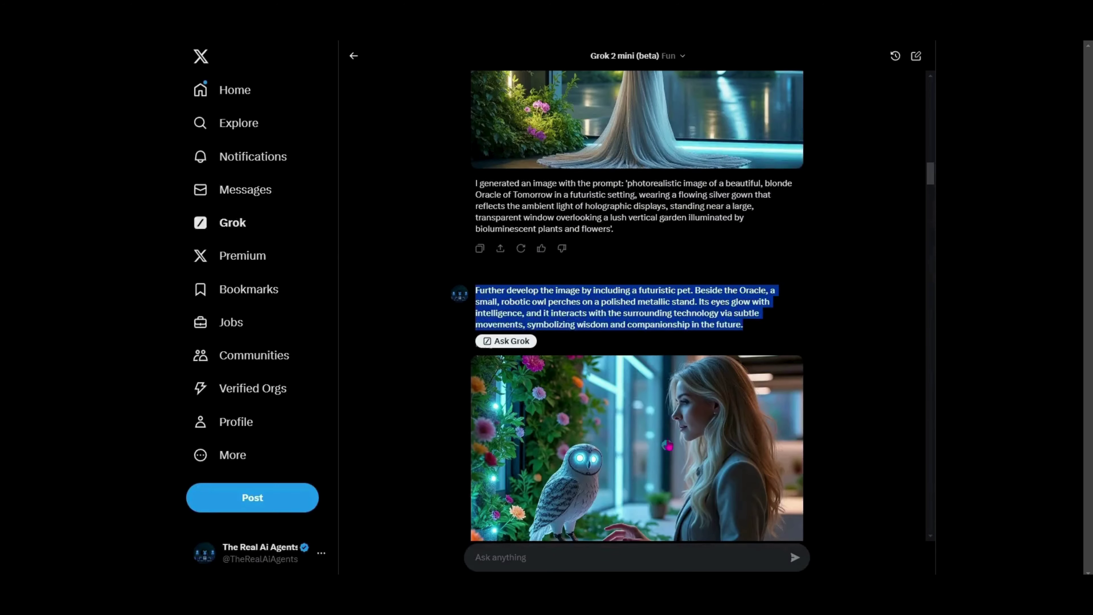
# - Copy the "Modify the image to show the Oracle actively interacting with the technology" prompt from the Grok chat
pyautogui.scroll(-6, 667, 446)
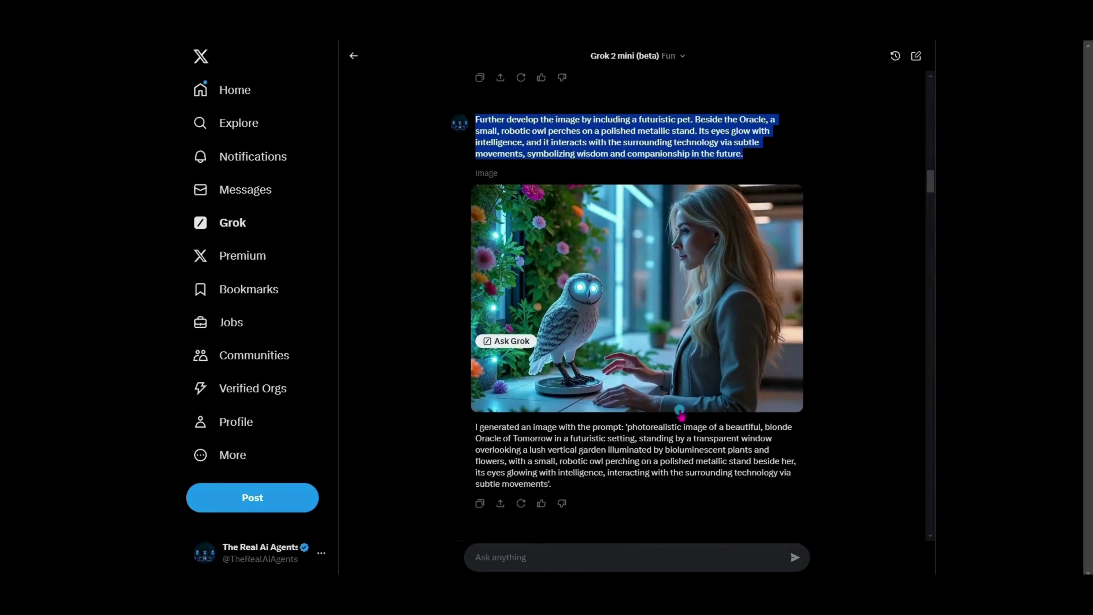
pyautogui.scroll(-4, 706, 378)
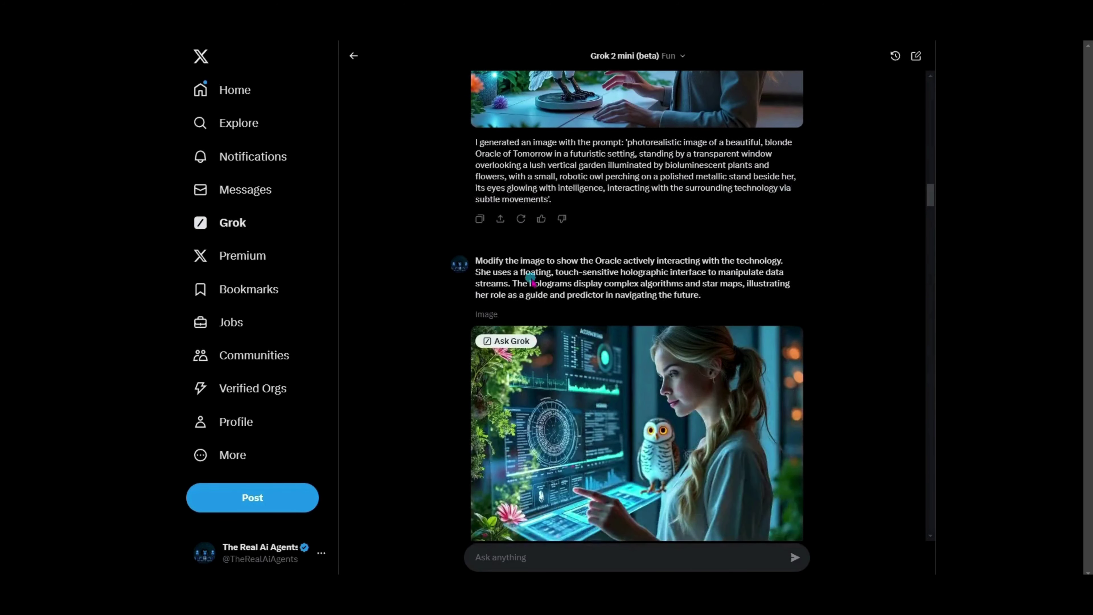
pyautogui.moveTo(477, 261); pyautogui.dragTo(706, 296)
pyautogui.rightClick(659, 282)
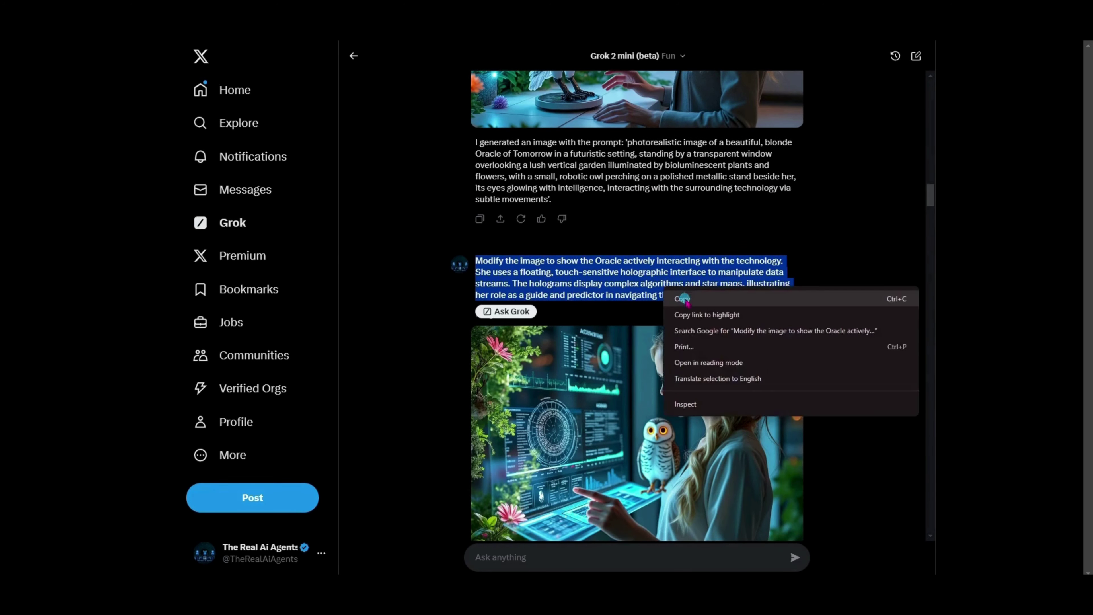
pyautogui.click(684, 299)
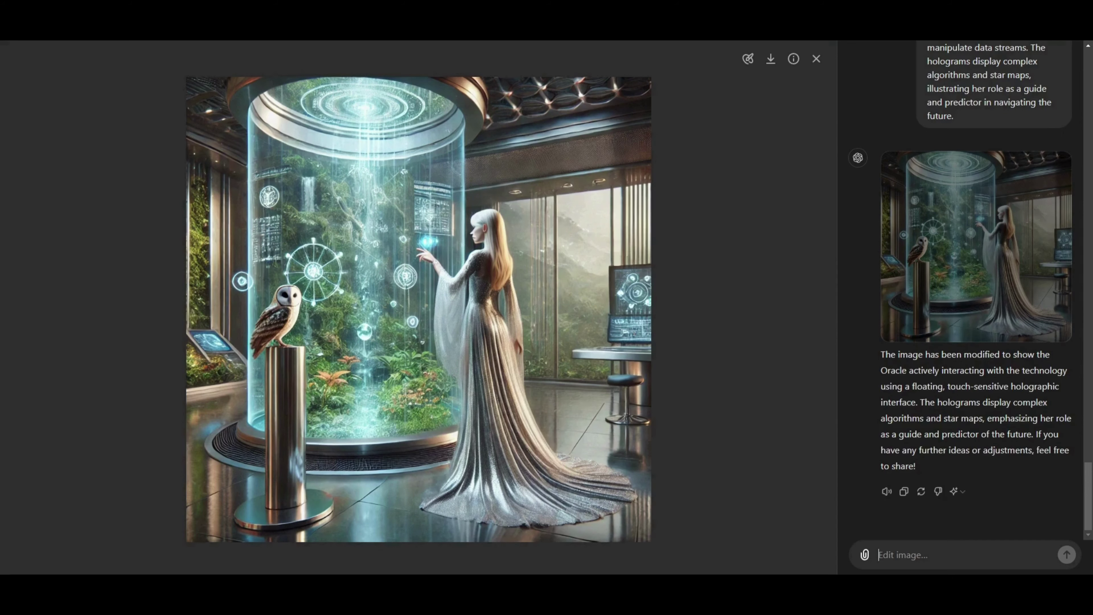
# - Close ChatGPT's enlarged holographic-interface image and copy the "Transform the setting to night-time, adding cosmic elements" prompt from the Grok chat
pyautogui.click(816, 60)
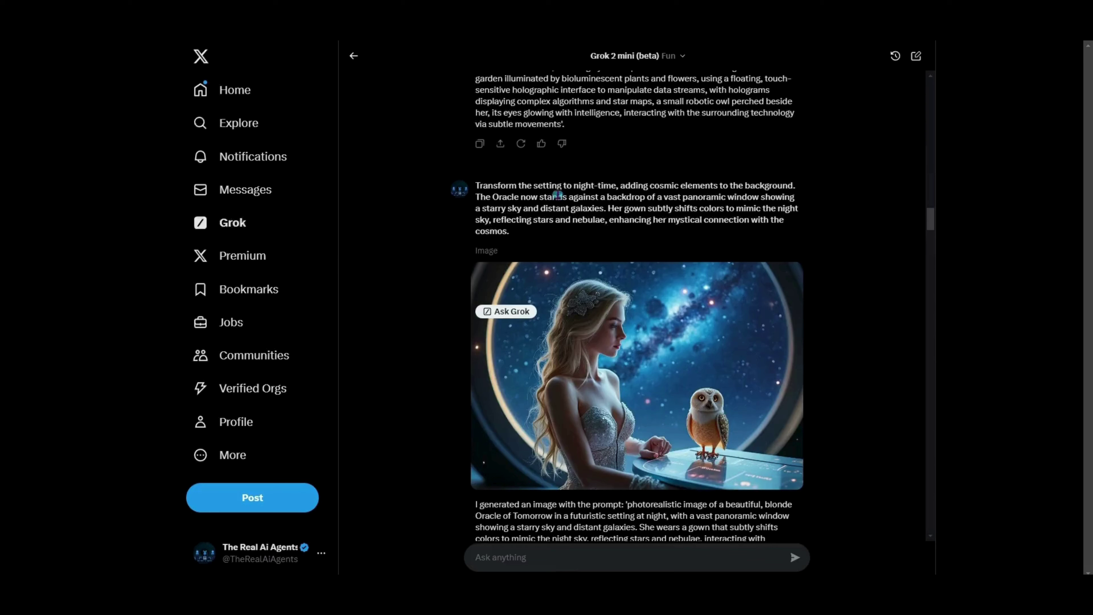
pyautogui.moveTo(494, 219); pyautogui.dragTo(511, 231)
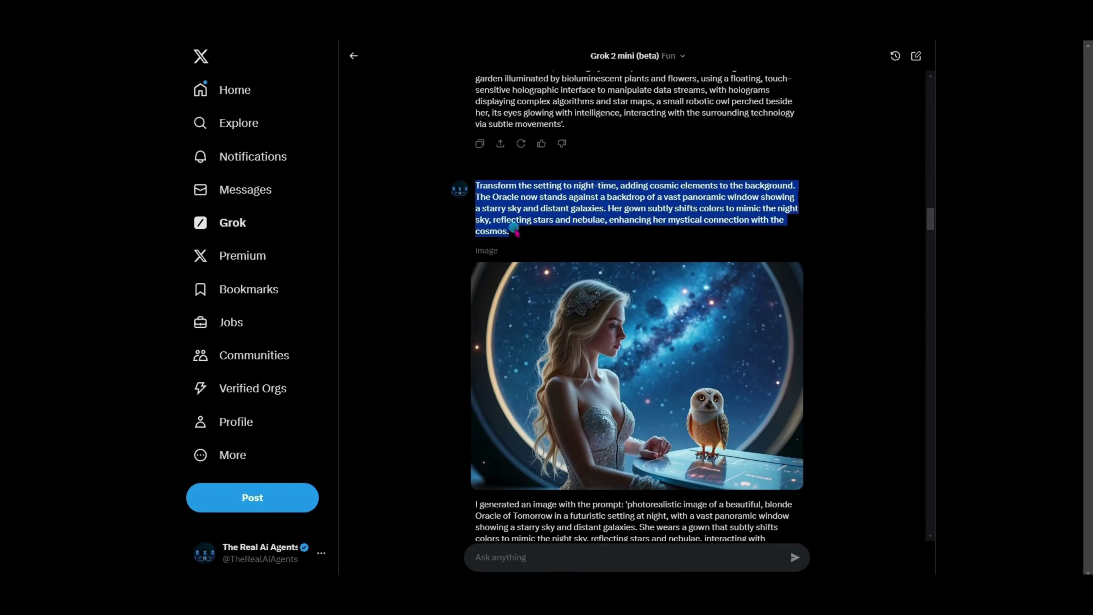
pyautogui.rightClick(498, 210)
pyautogui.click(514, 223)
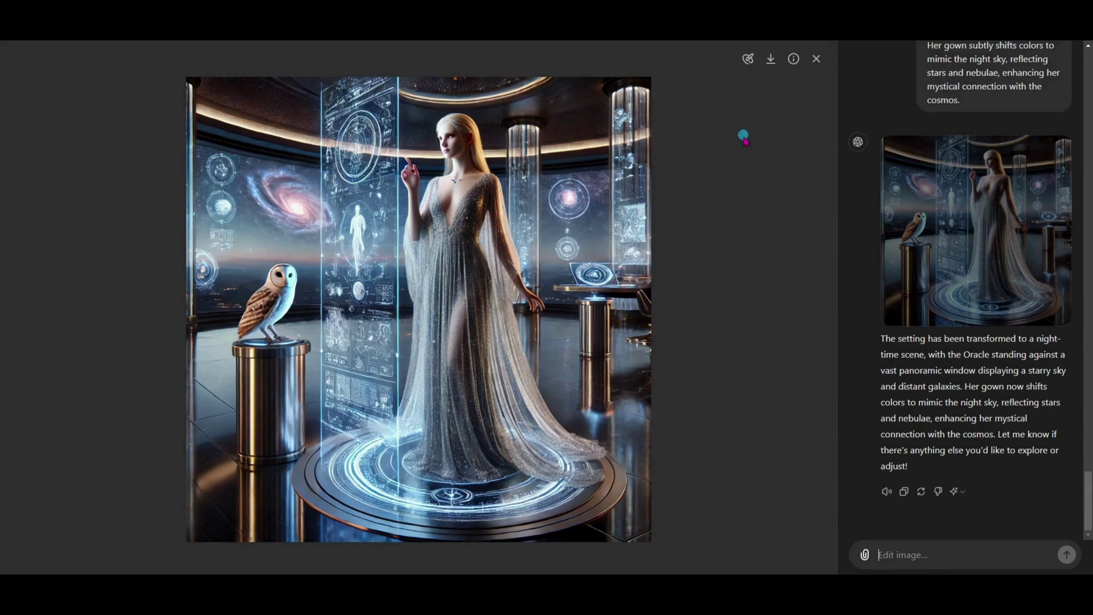
# - Close ChatGPT's enlarged night-time image and view the starry-sky Oracle image enlarged in Leonardo.Ai, closing it again
pyautogui.click(794, 60)
pyautogui.click(614, 398)
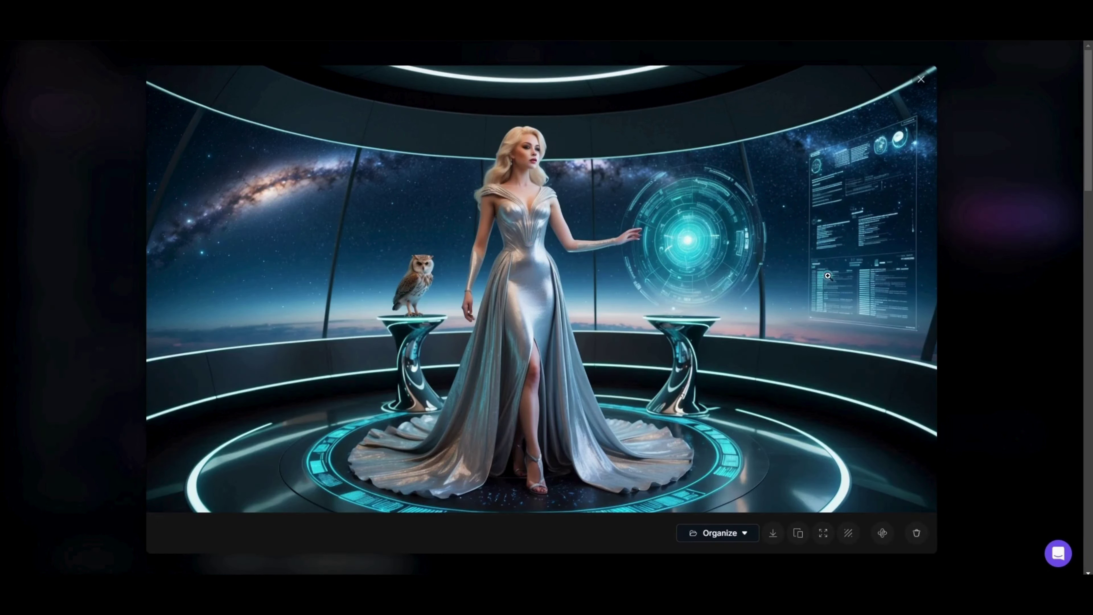
pyautogui.click(921, 79)
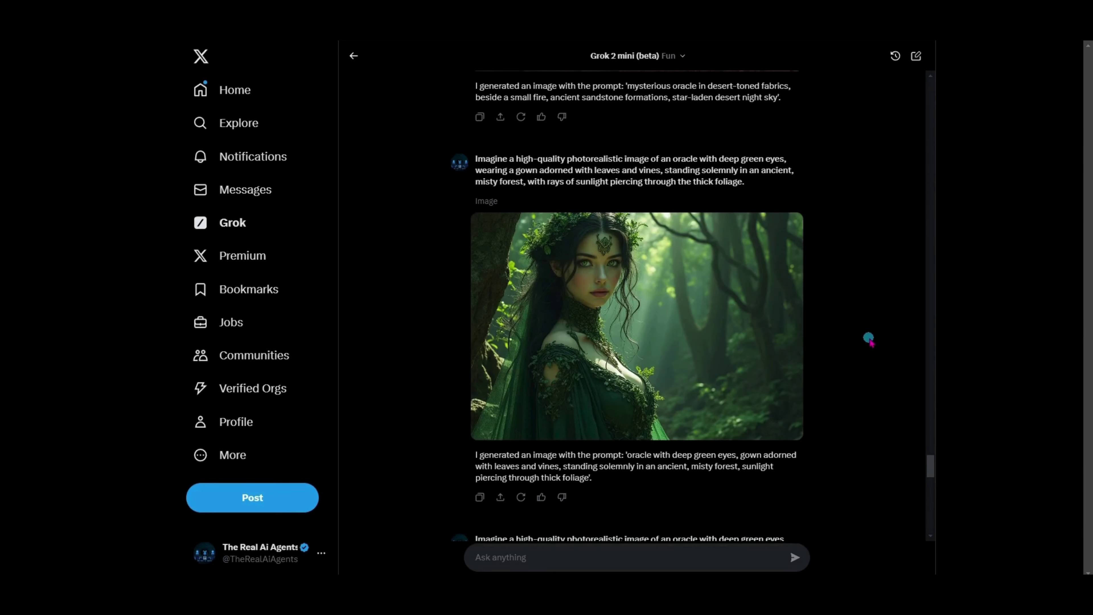
# - Look through the green-eyed forest oracle images in the Grok chat, viewing the frontal portrait enlarged
pyautogui.scroll(-1, 870, 340)
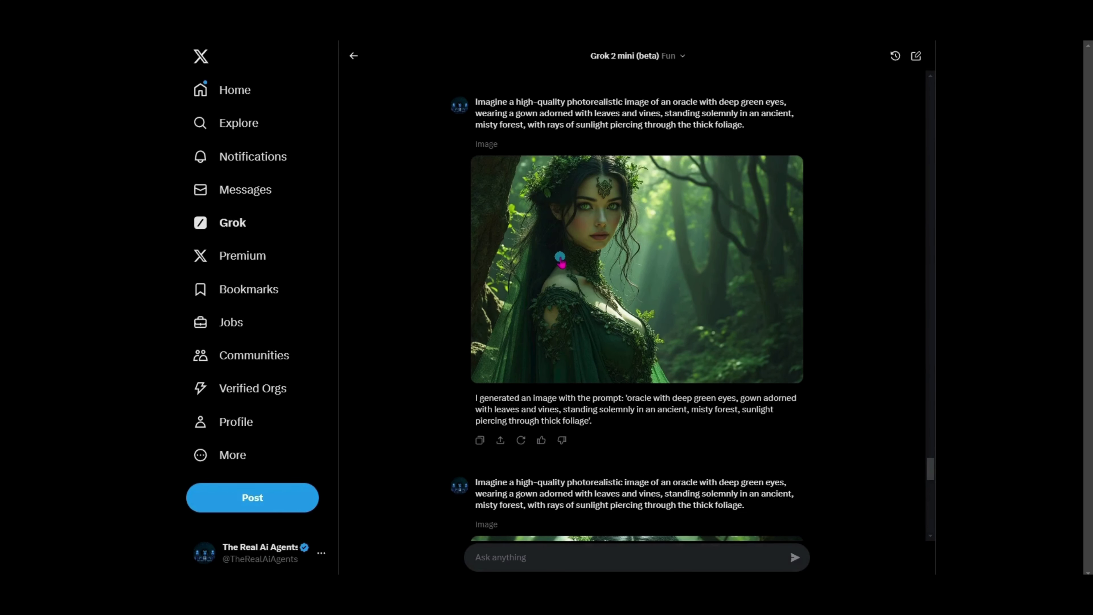
pyautogui.scroll(-5, 560, 259)
pyautogui.click(584, 300)
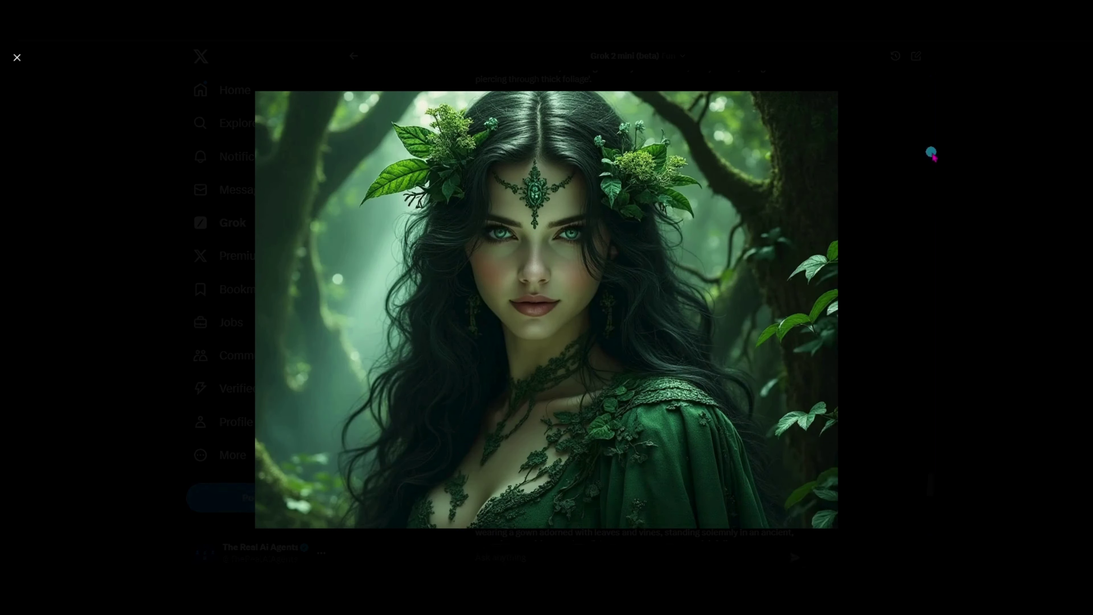
pyautogui.press('Right')
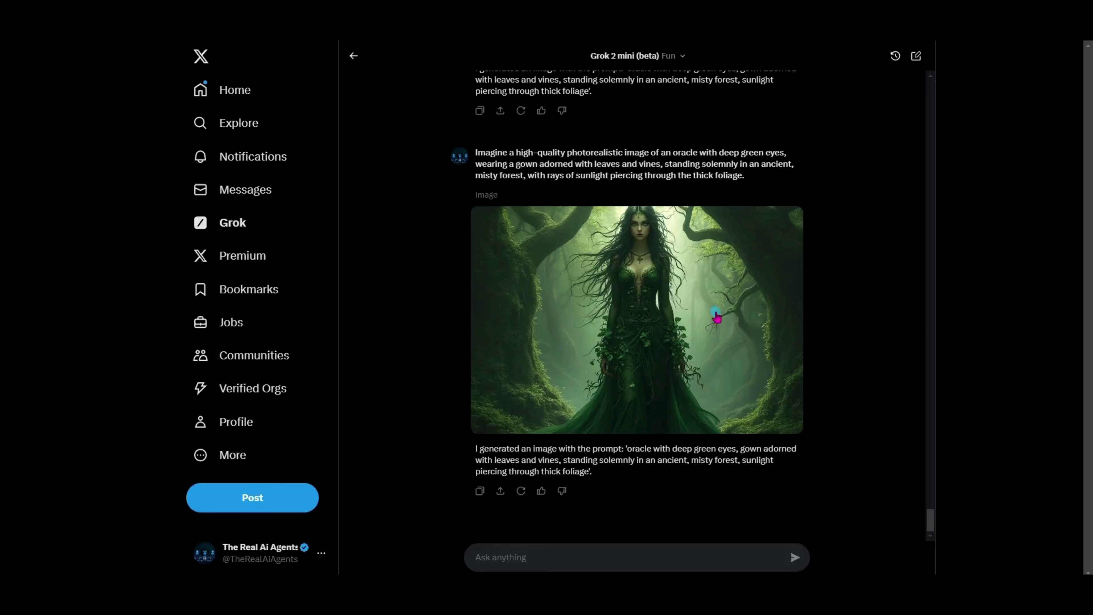
pyautogui.press('Escape')
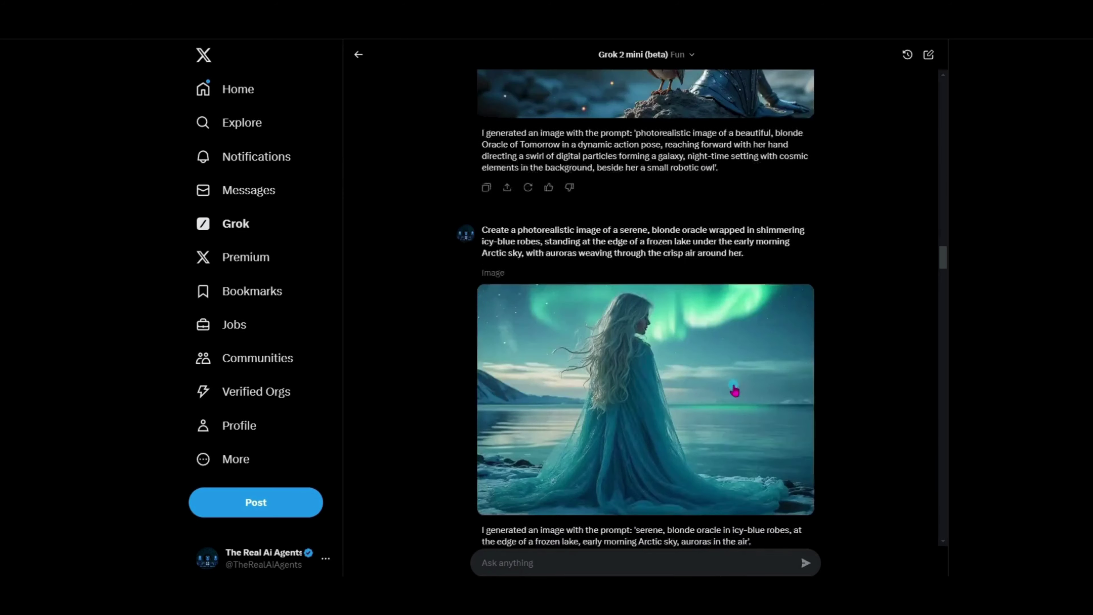
# - Examine Grok's first icy-blue-robed Arctic oracle image with its prompt, view it enlarged, and close it
pyautogui.scroll(-3, 732, 383)
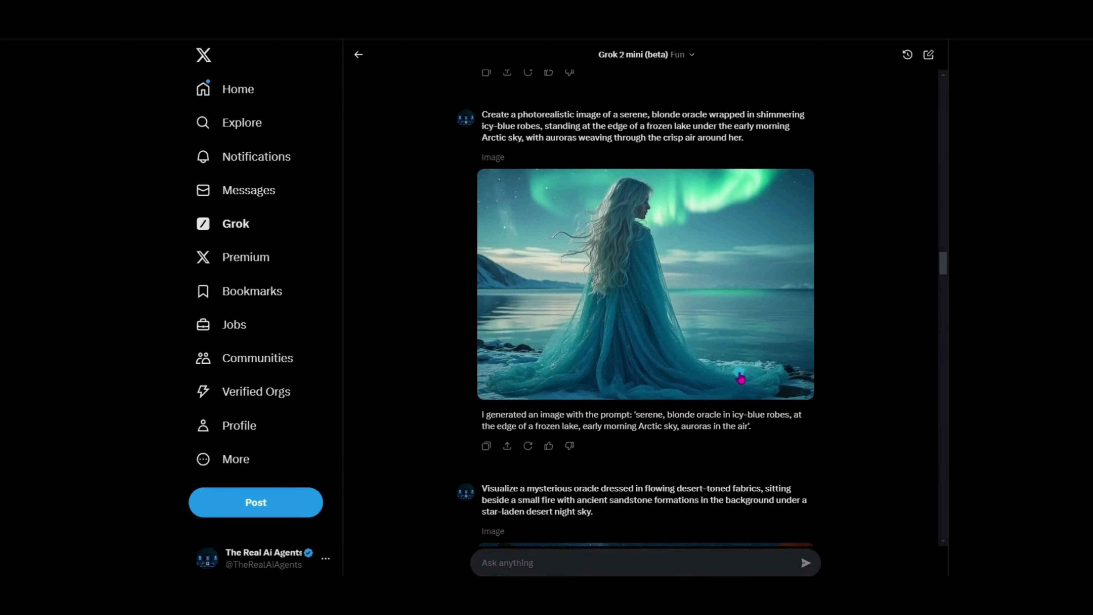
pyautogui.scroll(1, 740, 378)
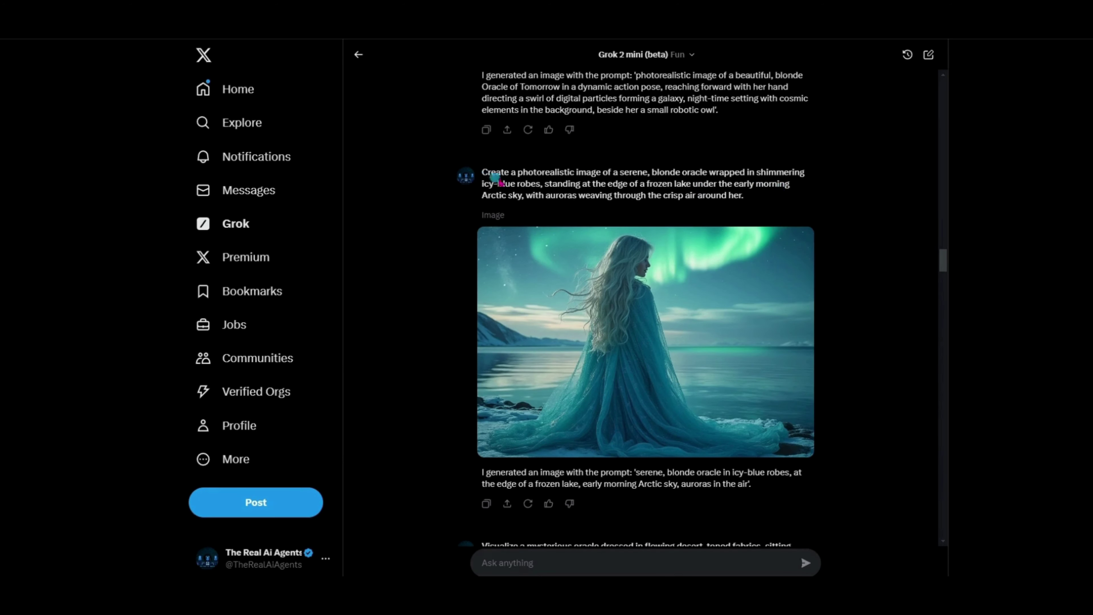
pyautogui.click(707, 321)
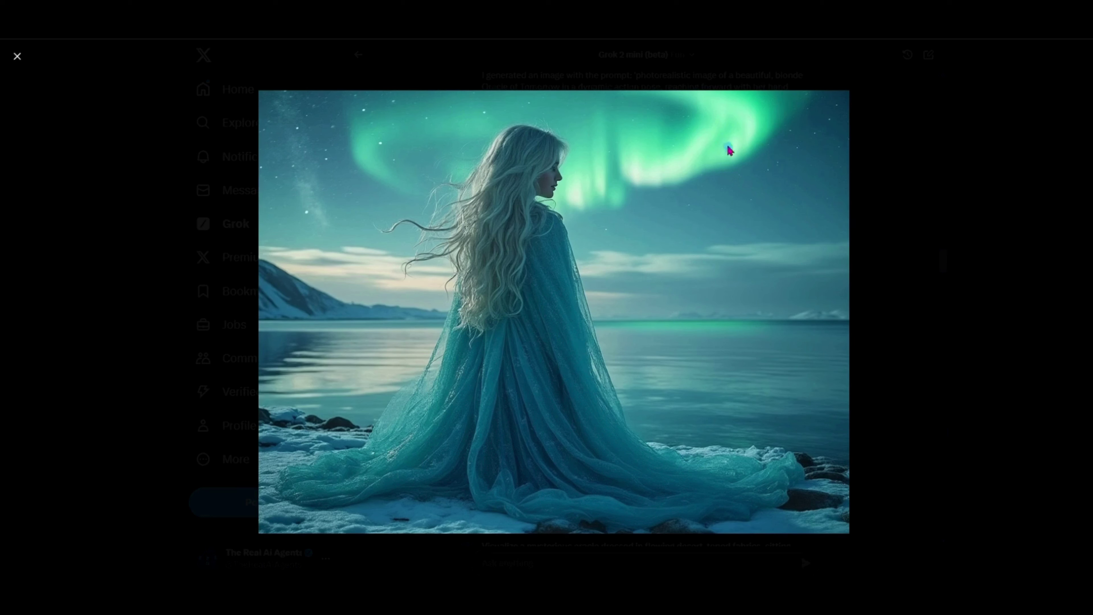
pyautogui.click(966, 321)
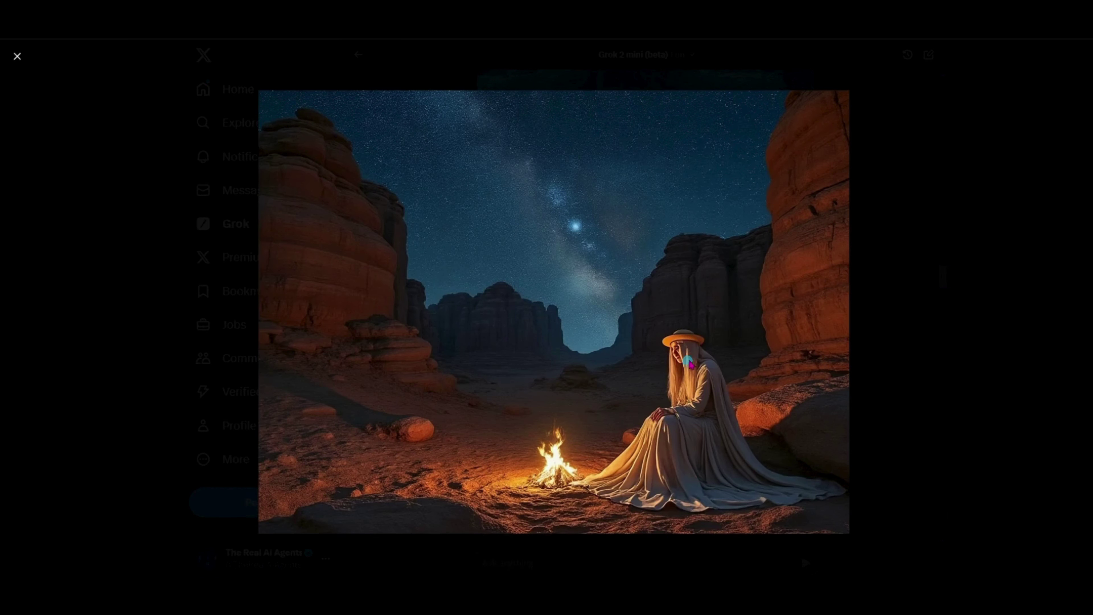
# - Compare Grok's two desert oracle campfire images made from the same prompt, viewing the hooded figure enlarged
pyautogui.press('Escape')
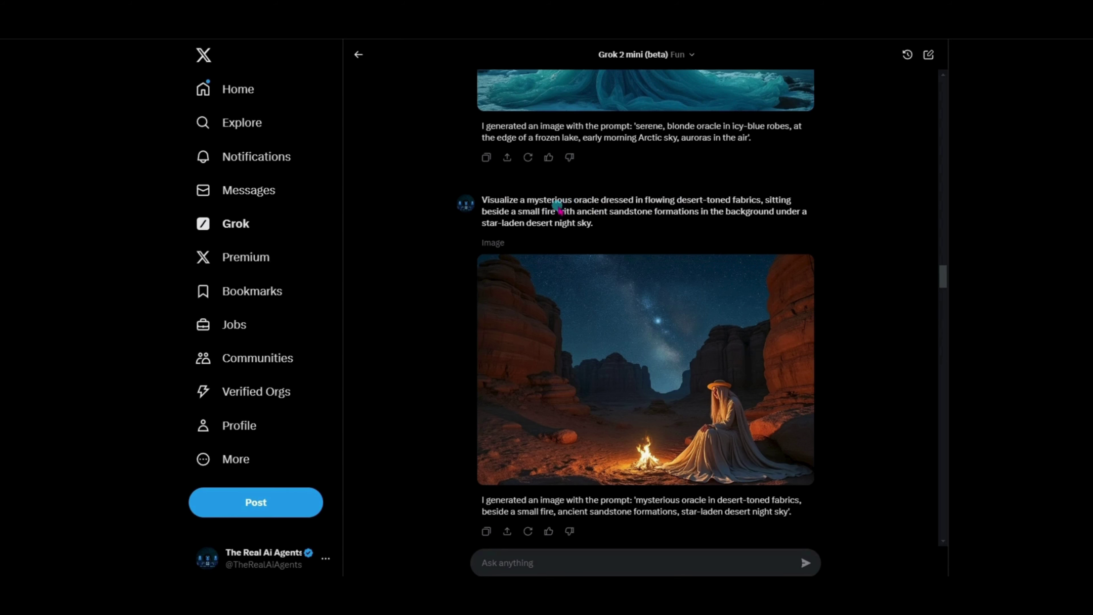
pyautogui.scroll(-5, 583, 216)
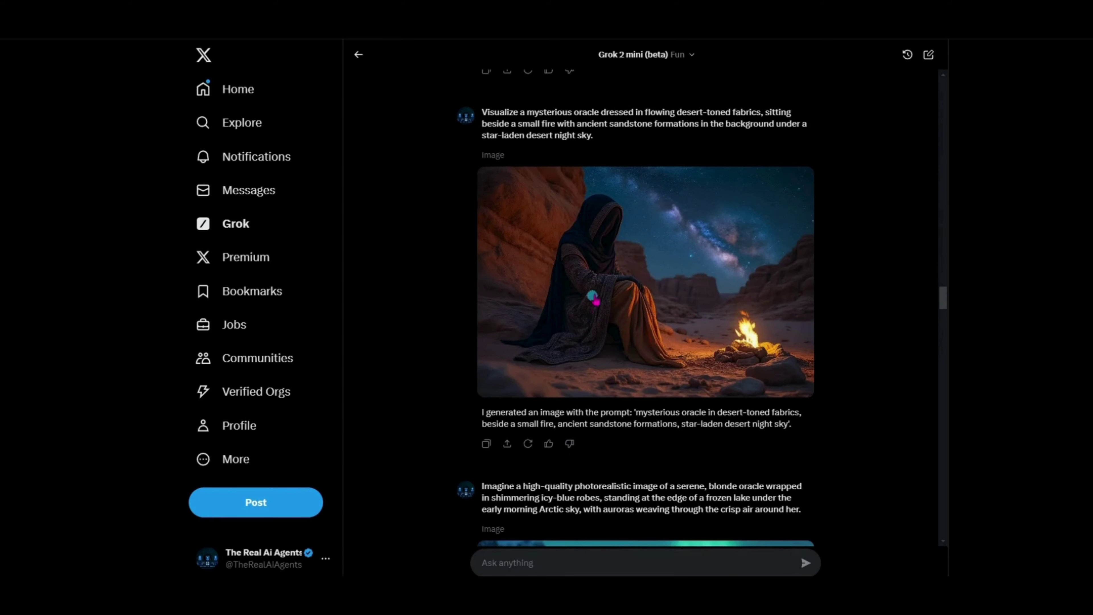
pyautogui.click(600, 292)
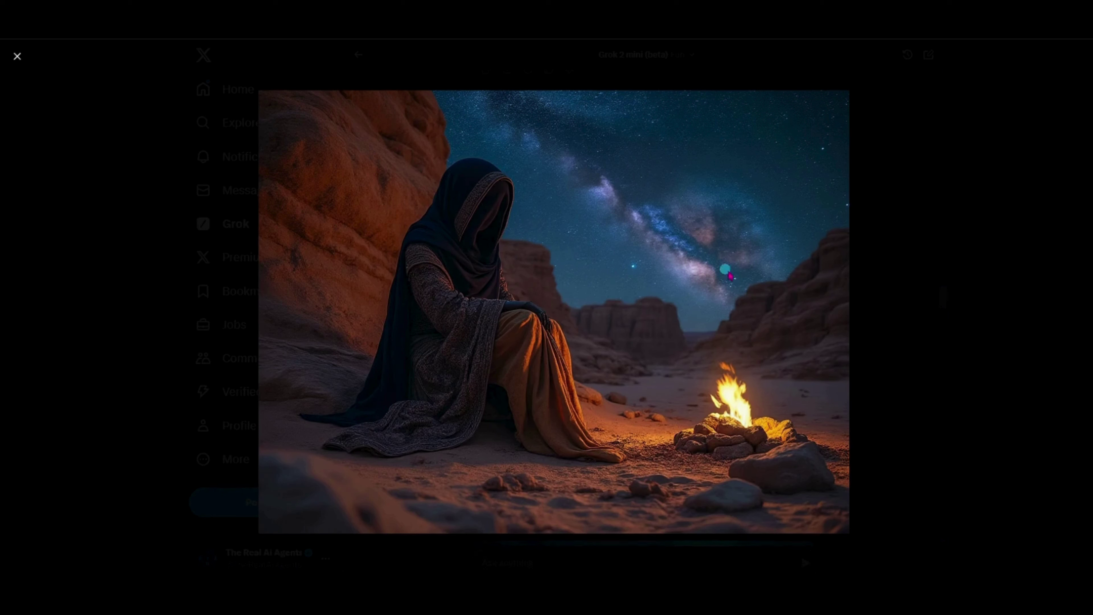
pyautogui.click(927, 276)
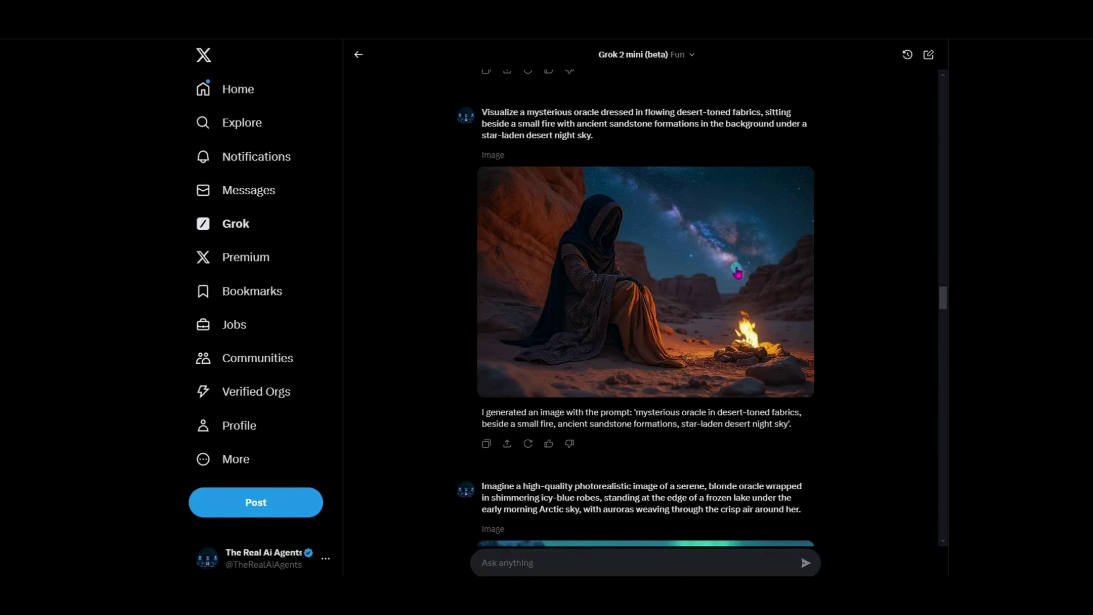
pyautogui.scroll(7, 589, 241)
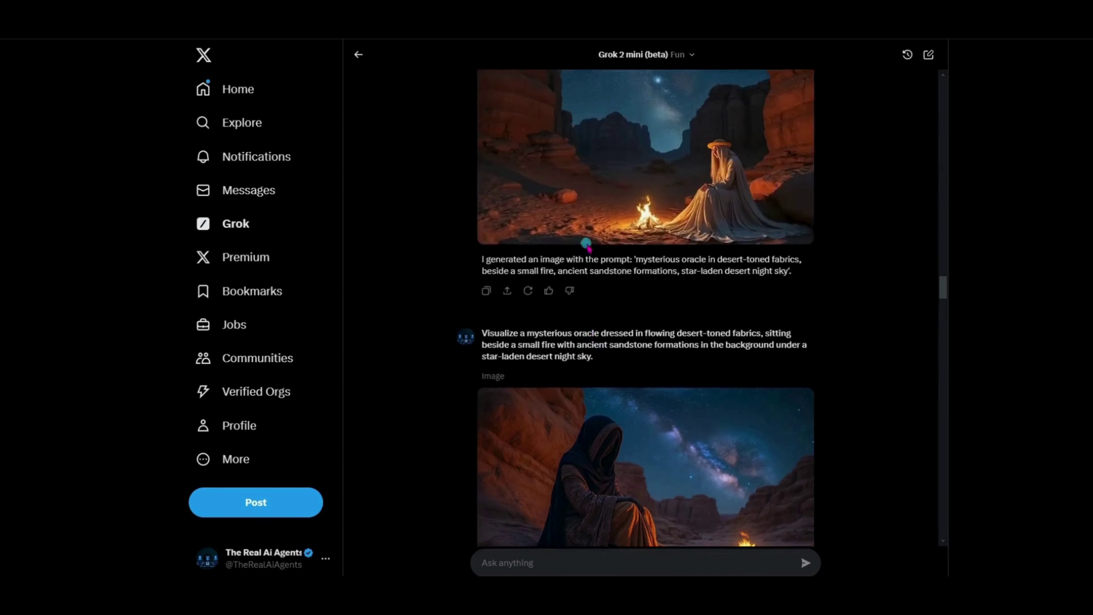
pyautogui.scroll(2, 588, 241)
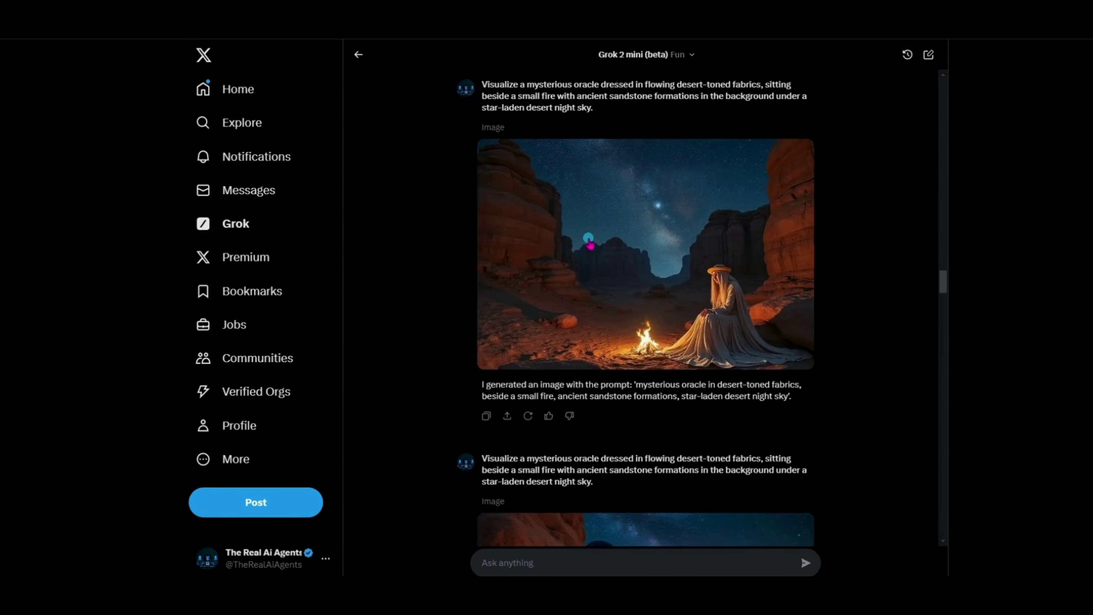
pyautogui.scroll(-1, 588, 242)
pyautogui.scroll(-1, 588, 242)
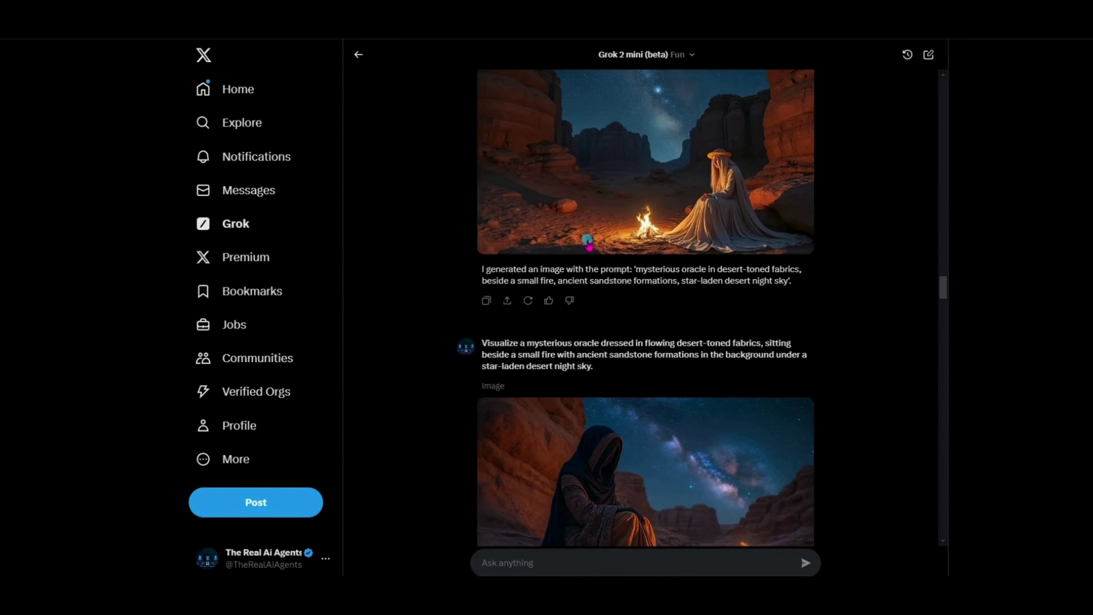
# - Examine the "Imagine a high-quality photorealistic image" Arctic oracle prompt and its images in Grok, viewing the seated oracle enlarged
pyautogui.scroll(-9, 588, 243)
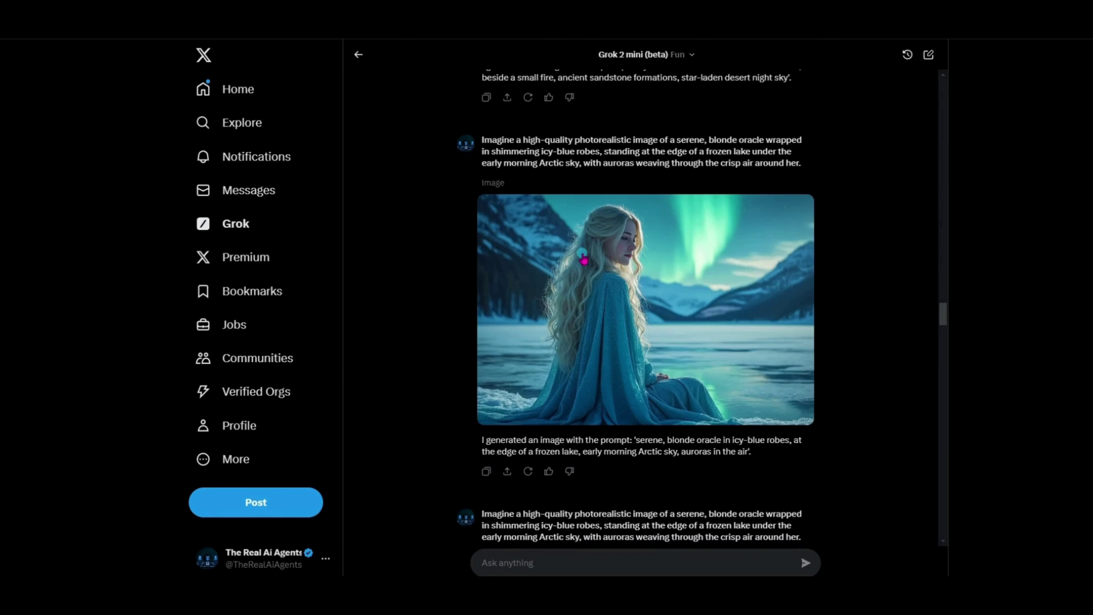
pyautogui.moveTo(482, 140); pyautogui.dragTo(872, 159)
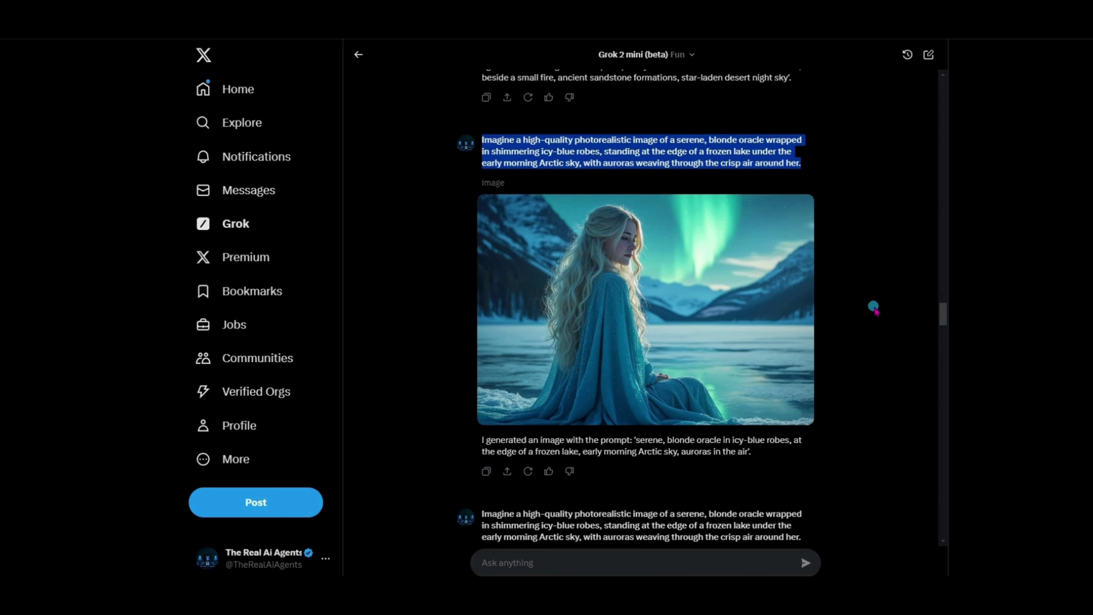
pyautogui.click(686, 317)
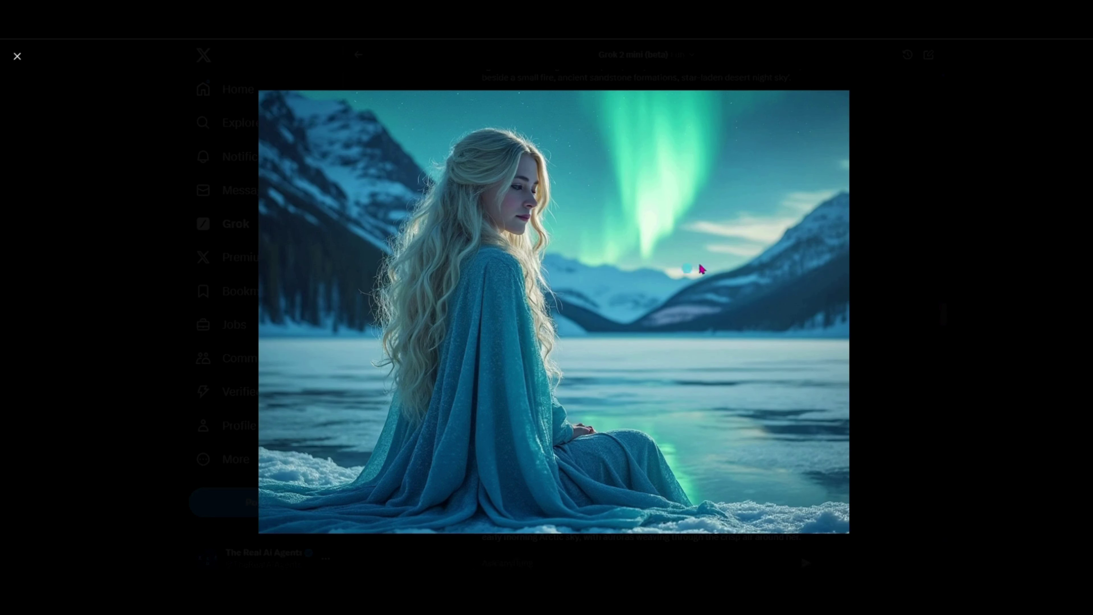
pyautogui.click(868, 383)
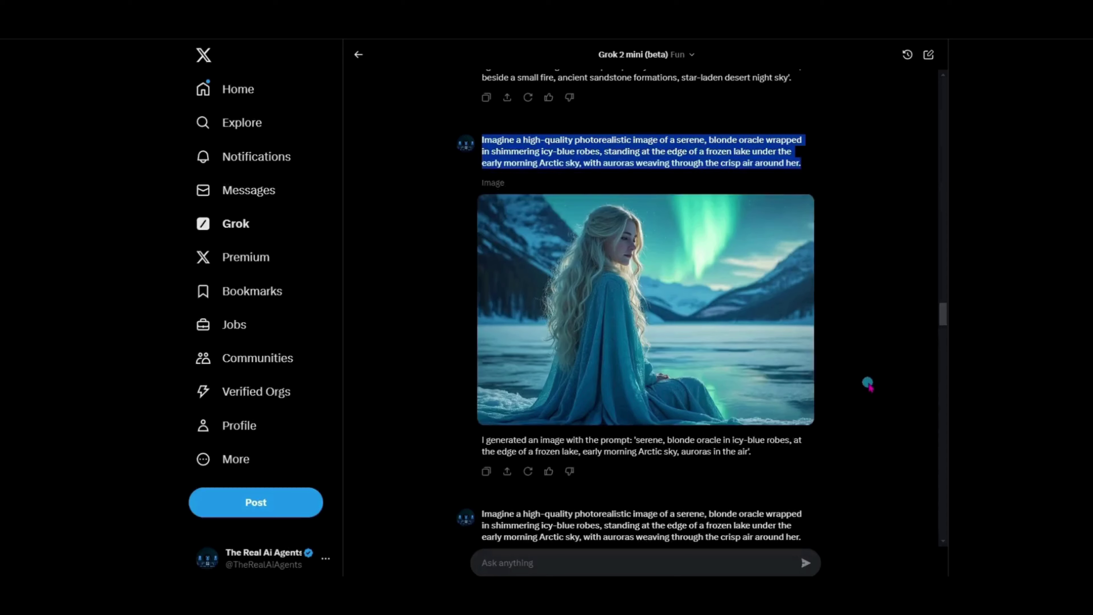
pyautogui.scroll(-6, 717, 396)
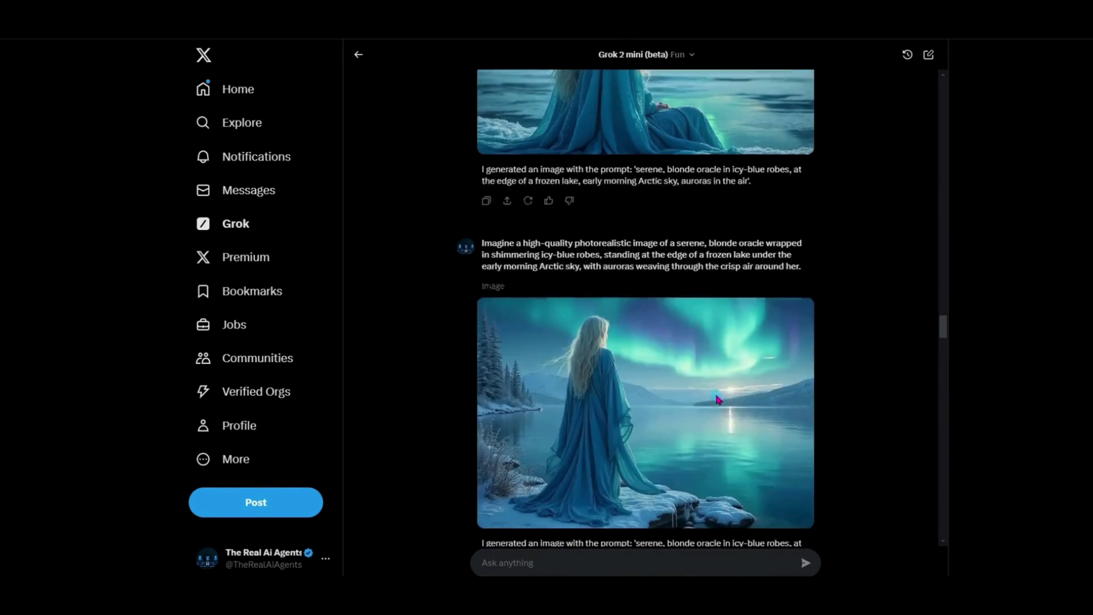
pyautogui.scroll(-2, 717, 400)
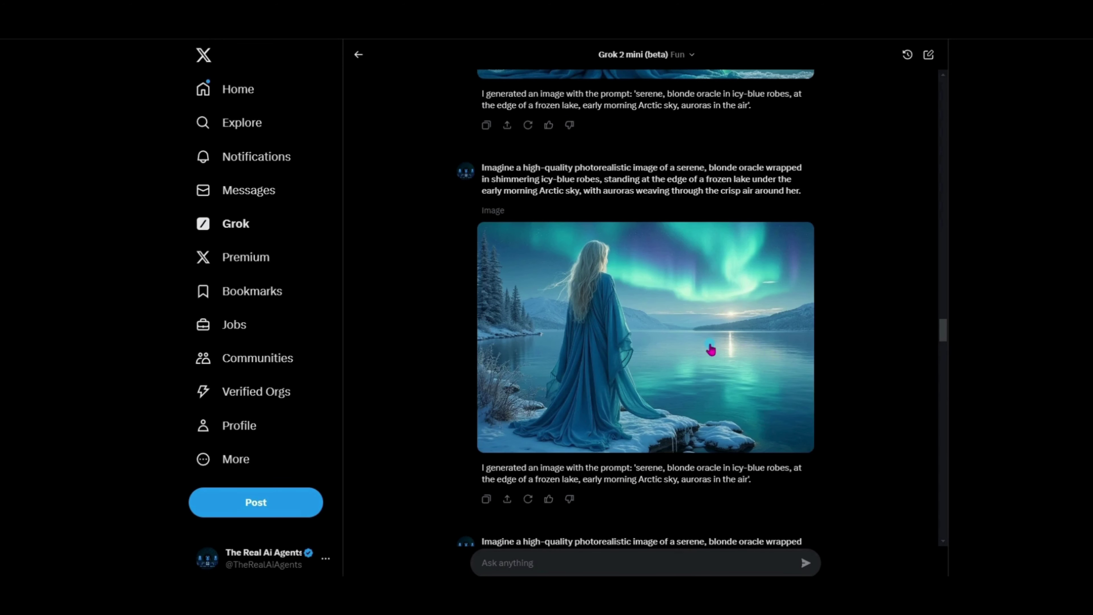
# - View three Arctic oracle images enlarged in the Grok chat: the lakeshore figure, the figure seen from behind on ice, and the seated figure
pyautogui.click(674, 356)
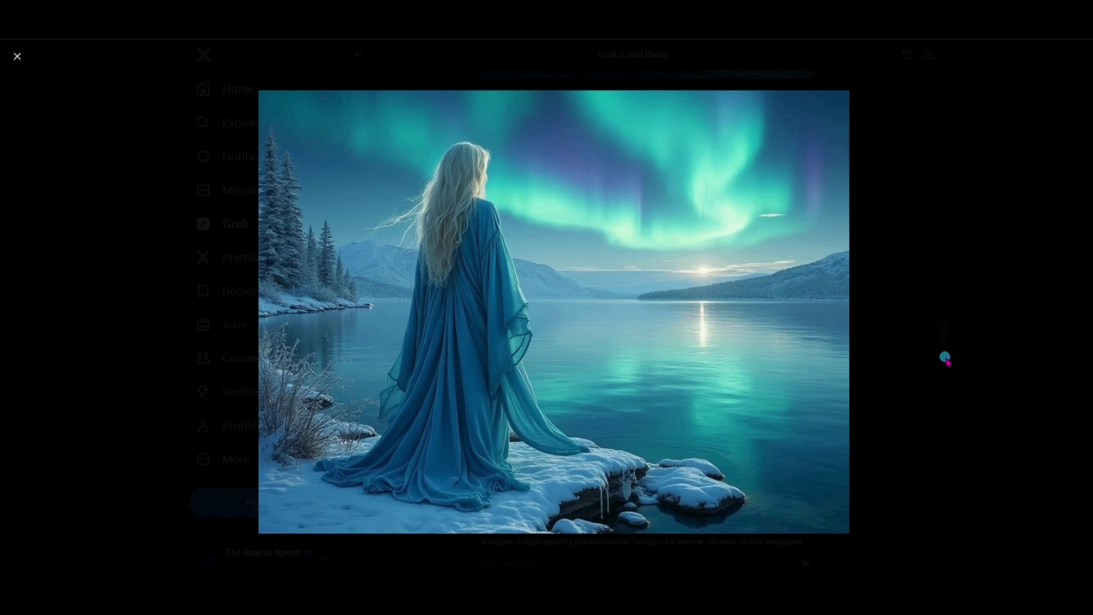
pyautogui.click(945, 359)
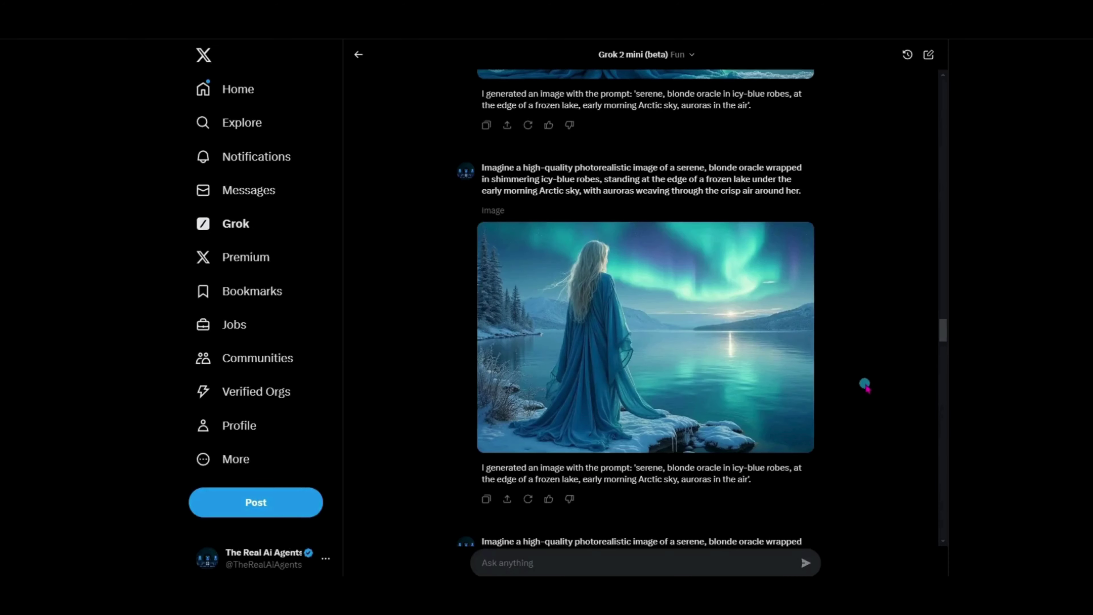
pyautogui.scroll(-2, 864, 383)
pyautogui.click(640, 331)
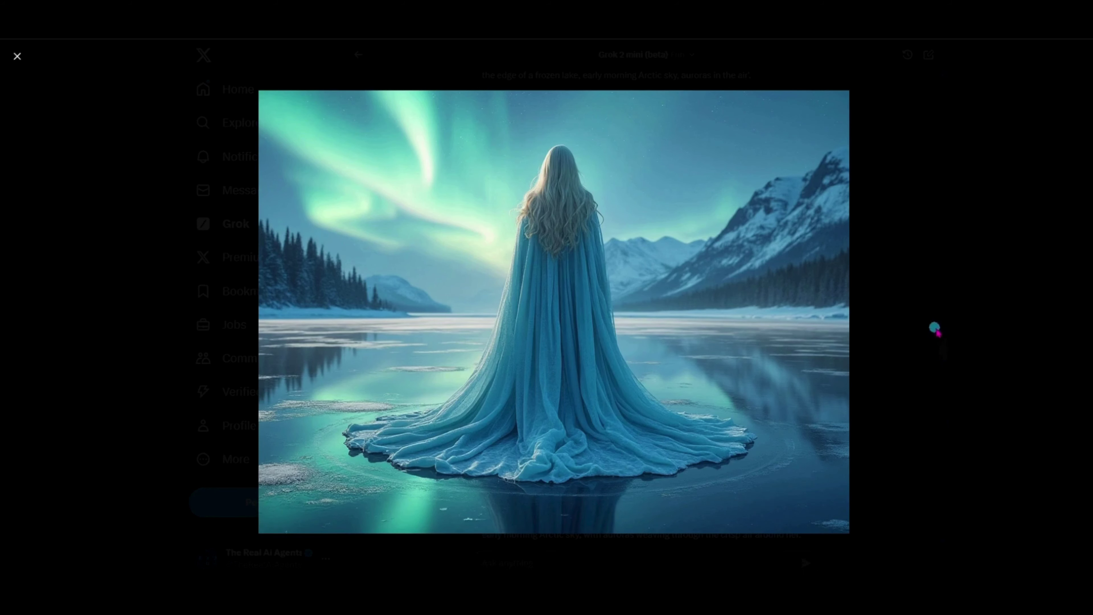
pyautogui.click(936, 361)
pyautogui.click(721, 295)
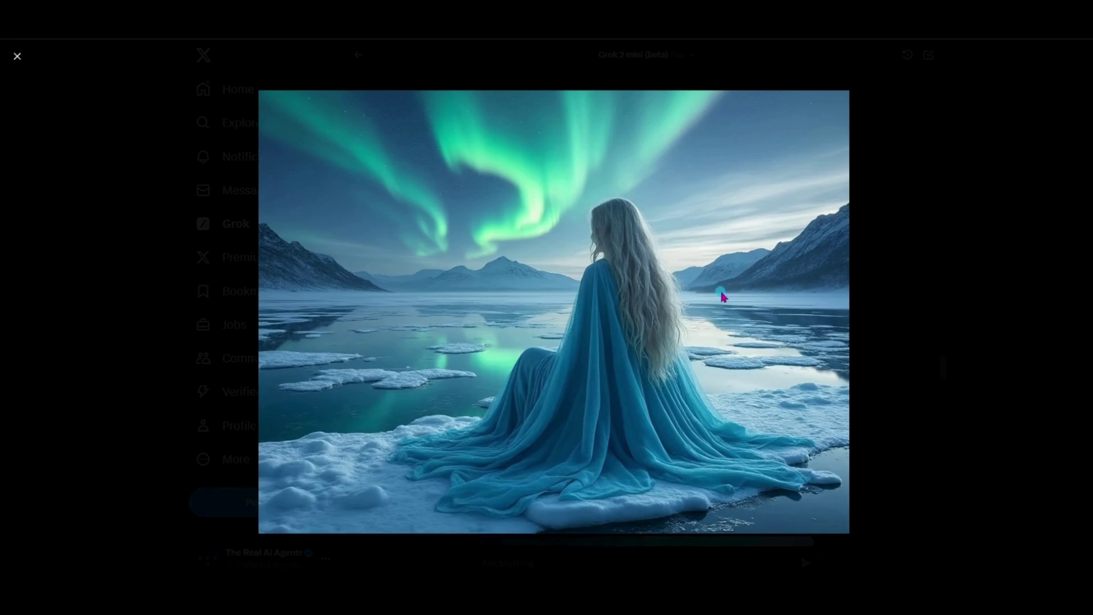
pyautogui.click(885, 310)
# - View the Arctic oracle image just above the desert prompt enlarged, and look back over the earlier images of the Arctic series
pyautogui.scroll(-8, 640, 233)
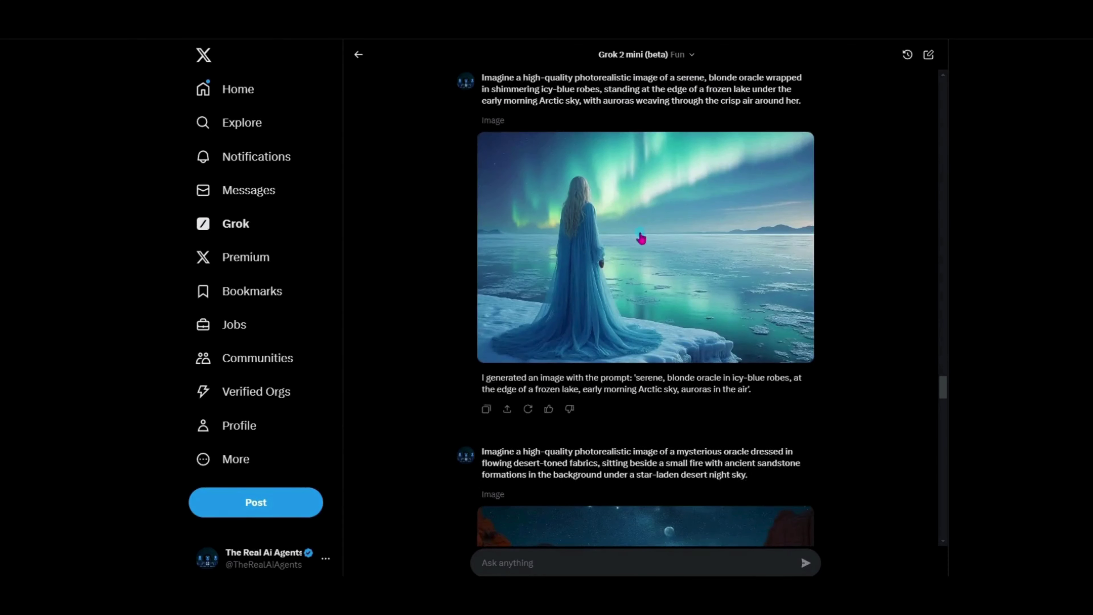
pyautogui.click(640, 238)
pyautogui.click(850, 302)
pyautogui.scroll(3, 834, 321)
pyautogui.scroll(1, 833, 322)
pyautogui.scroll(12, 833, 322)
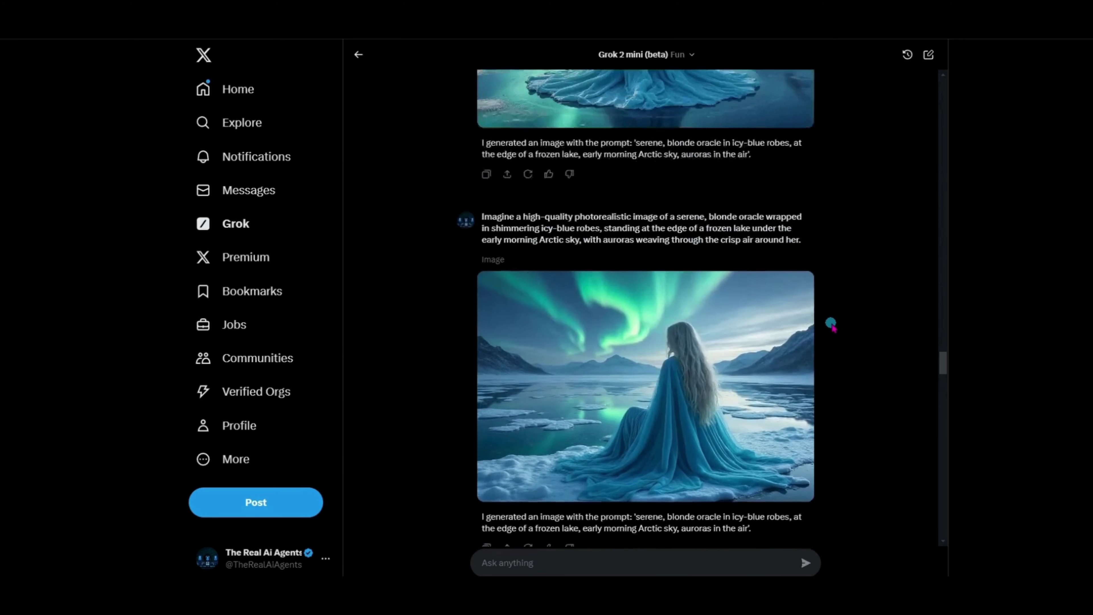
pyautogui.scroll(12, 831, 323)
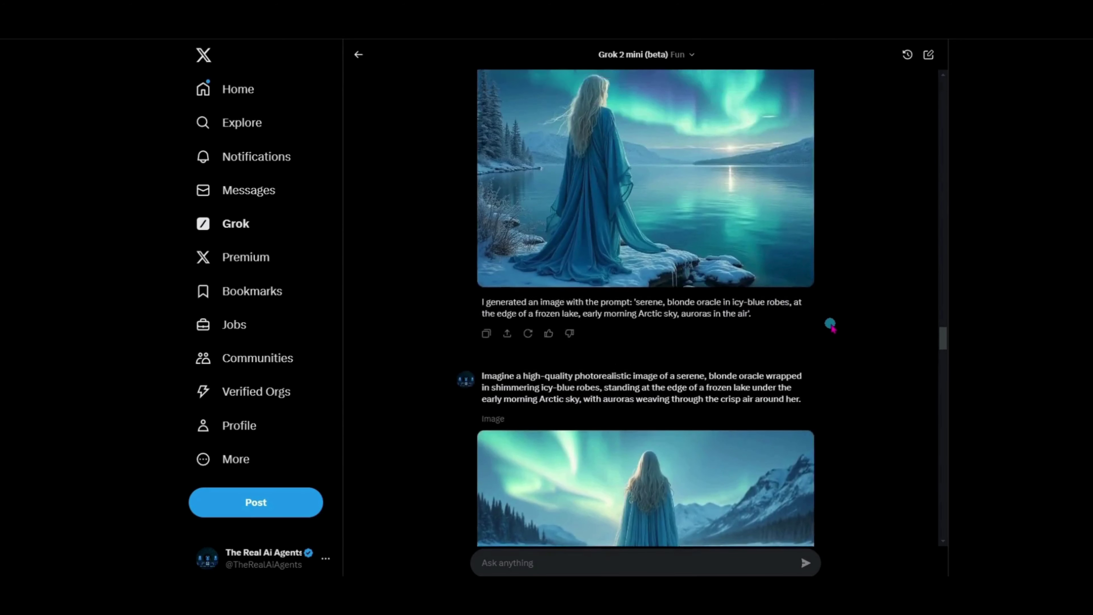
pyautogui.scroll(-3, 828, 328)
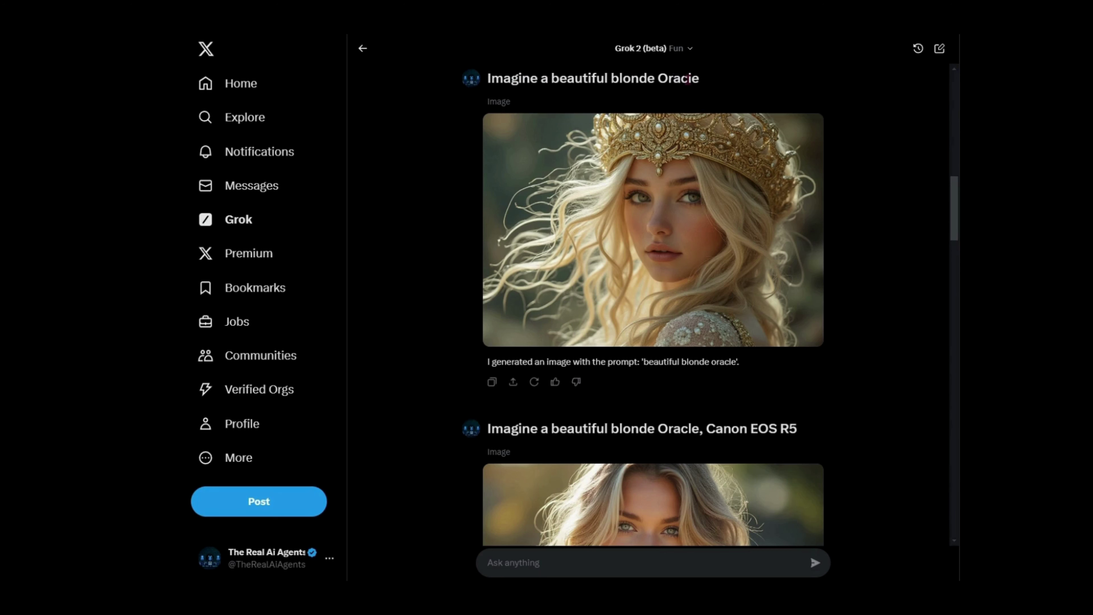
# - Examine the crowned "Imagine a beautiful blonde Oracle" image enlarged in the Grok 2 chat, and highlight its prompt text
pyautogui.click(724, 236)
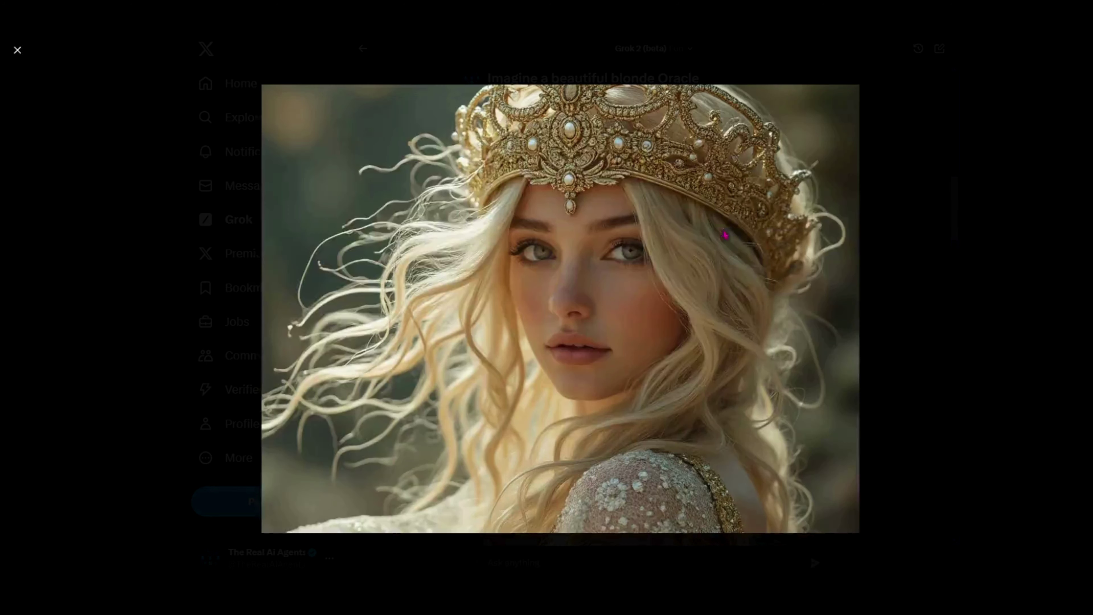
pyautogui.click(910, 260)
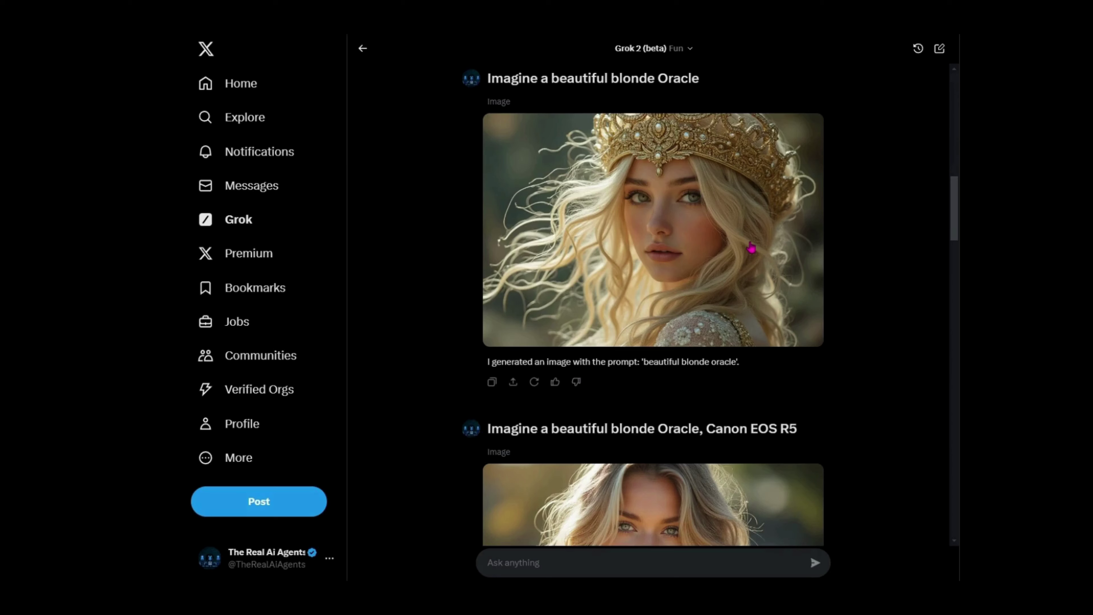
pyautogui.scroll(1, 751, 248)
pyautogui.moveTo(488, 122); pyautogui.dragTo(698, 117)
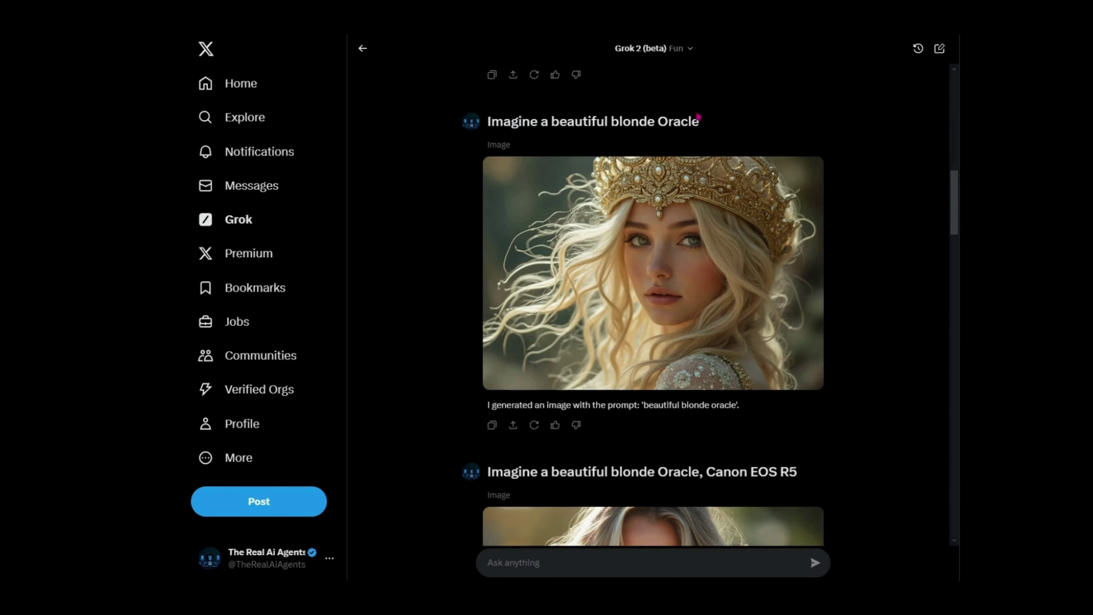
pyautogui.rightClick(680, 117)
pyautogui.click(706, 126)
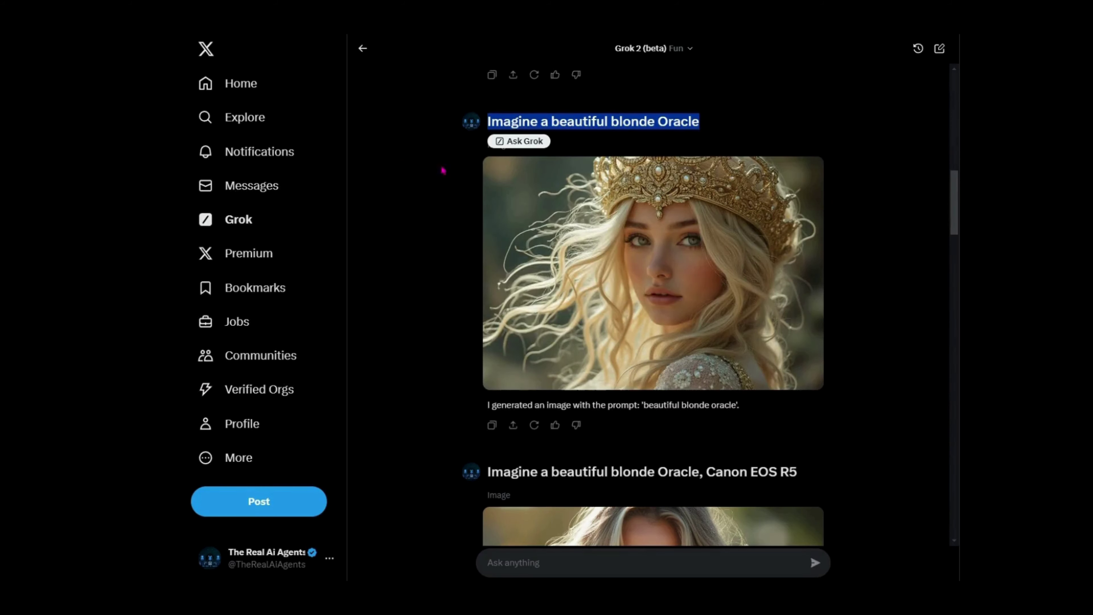
# - Highlight "Canon EOS R5" in the second blonde Oracle prompt, compare its image with the crowned one, and view it enlarged
pyautogui.scroll(-5, 695, 222)
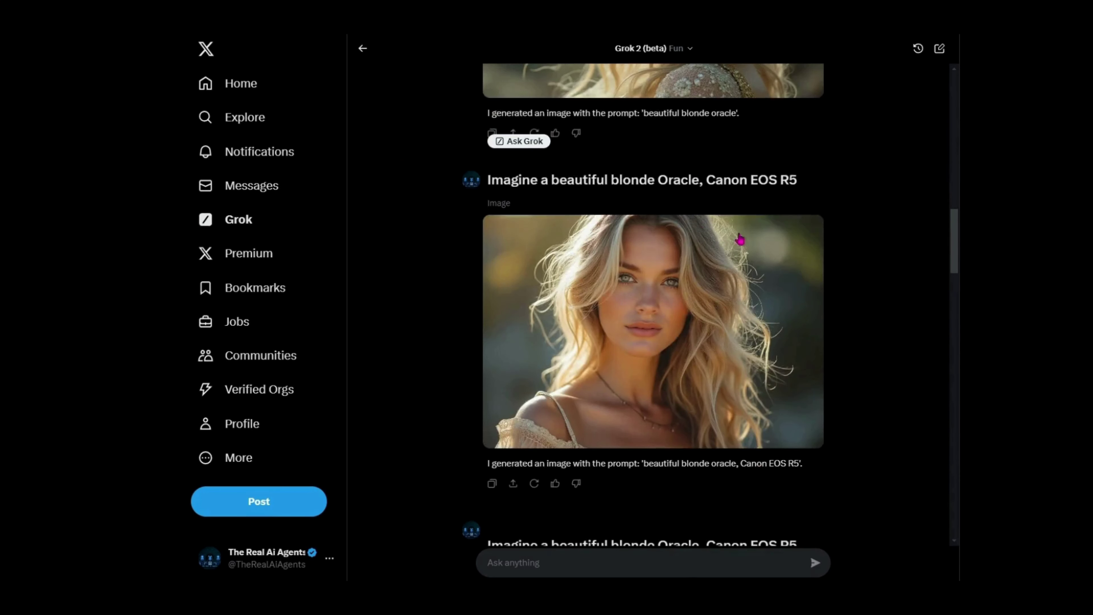
pyautogui.click(708, 182)
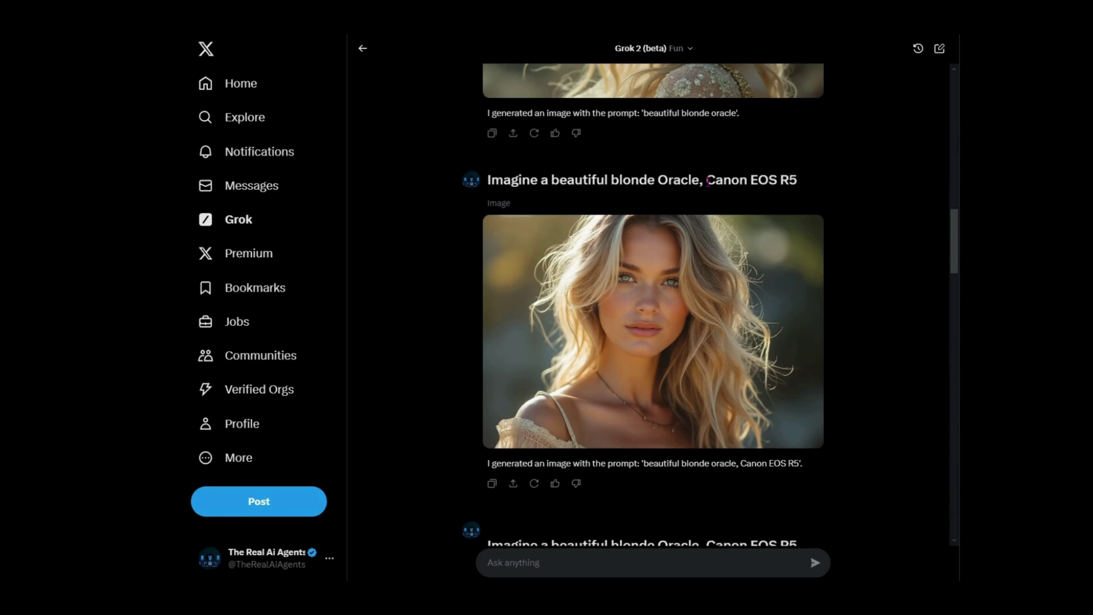
pyautogui.moveTo(708, 181); pyautogui.dragTo(803, 184)
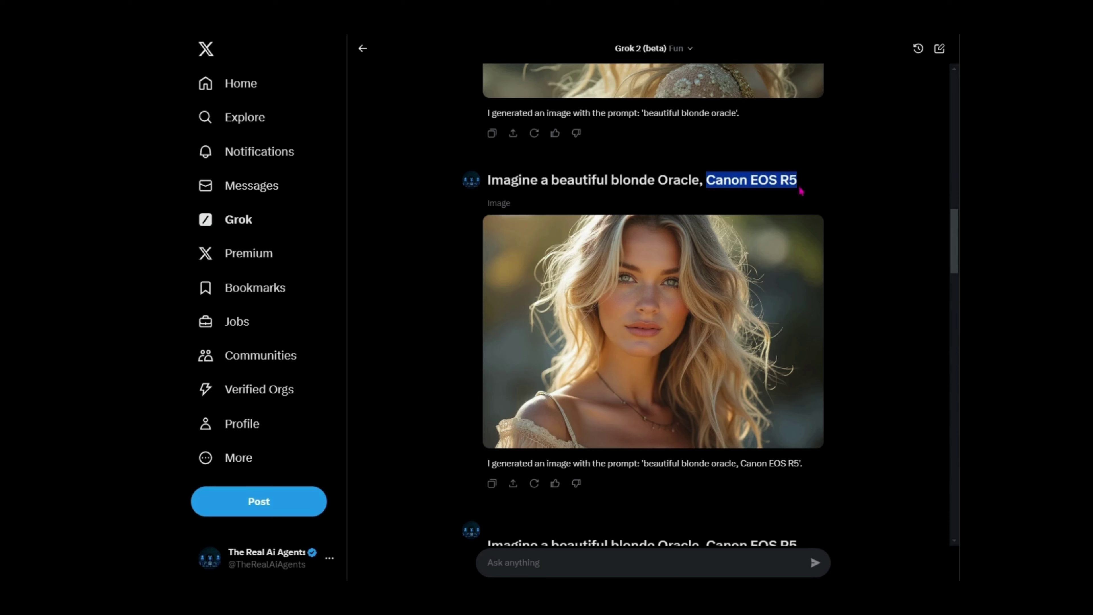
pyautogui.scroll(7, 753, 341)
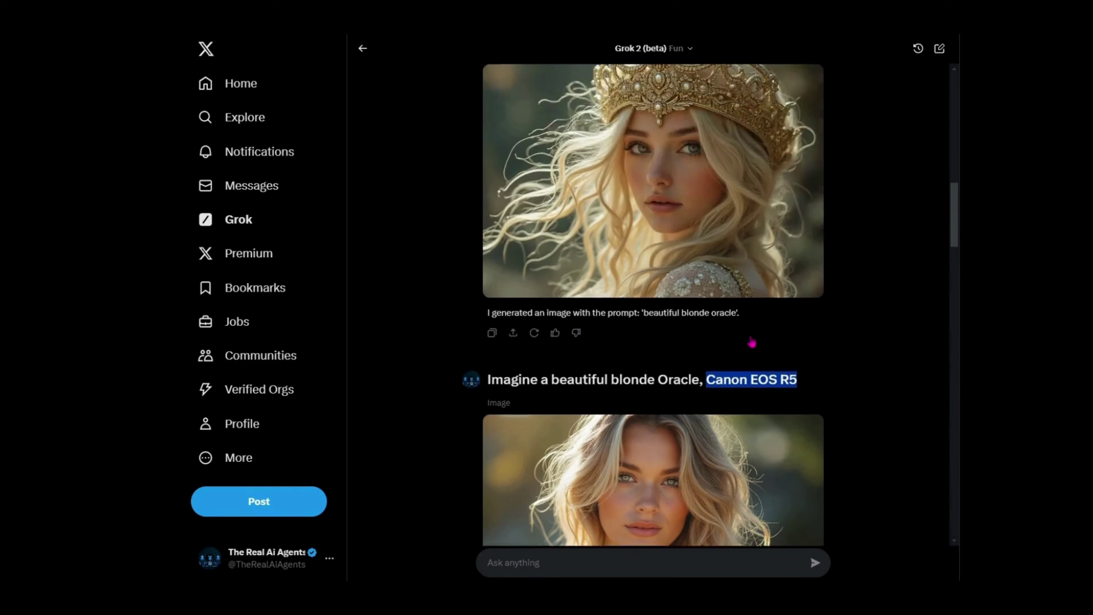
pyautogui.scroll(-7, 702, 258)
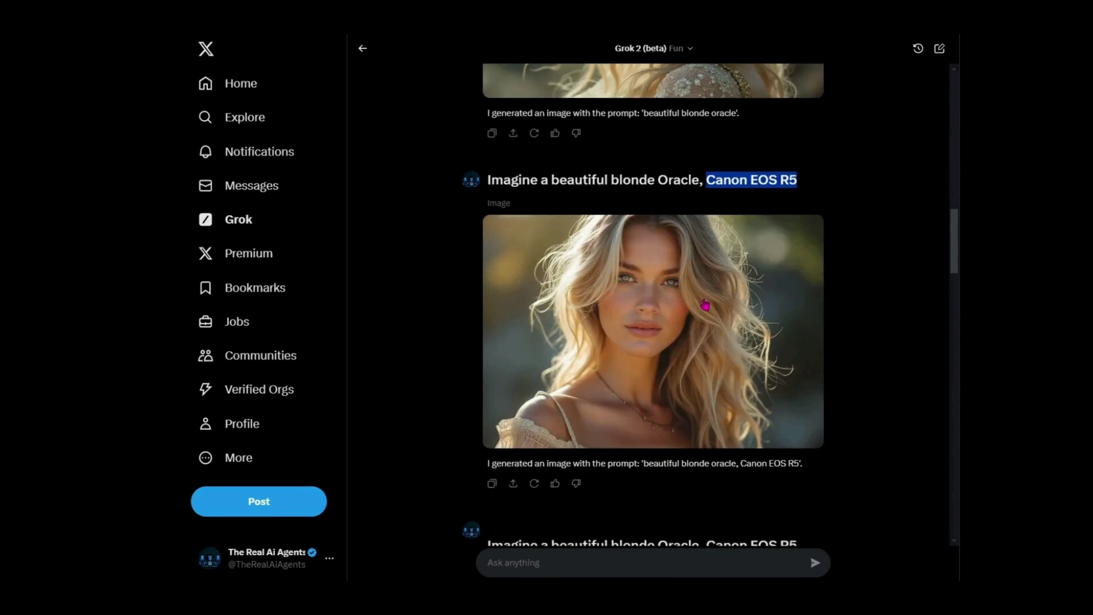
pyautogui.click(692, 380)
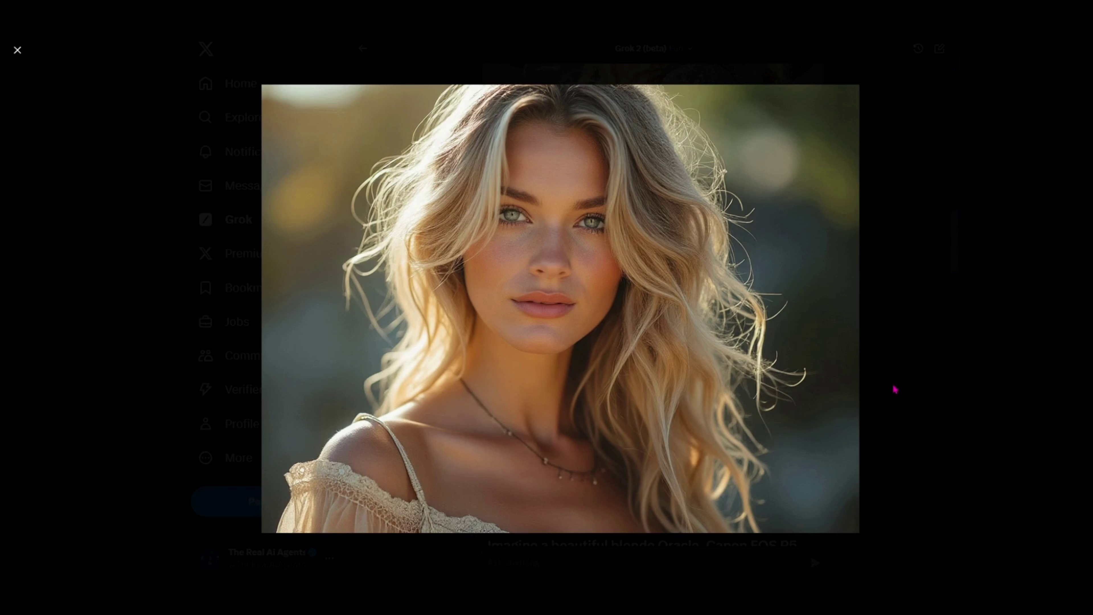
pyautogui.click(895, 389)
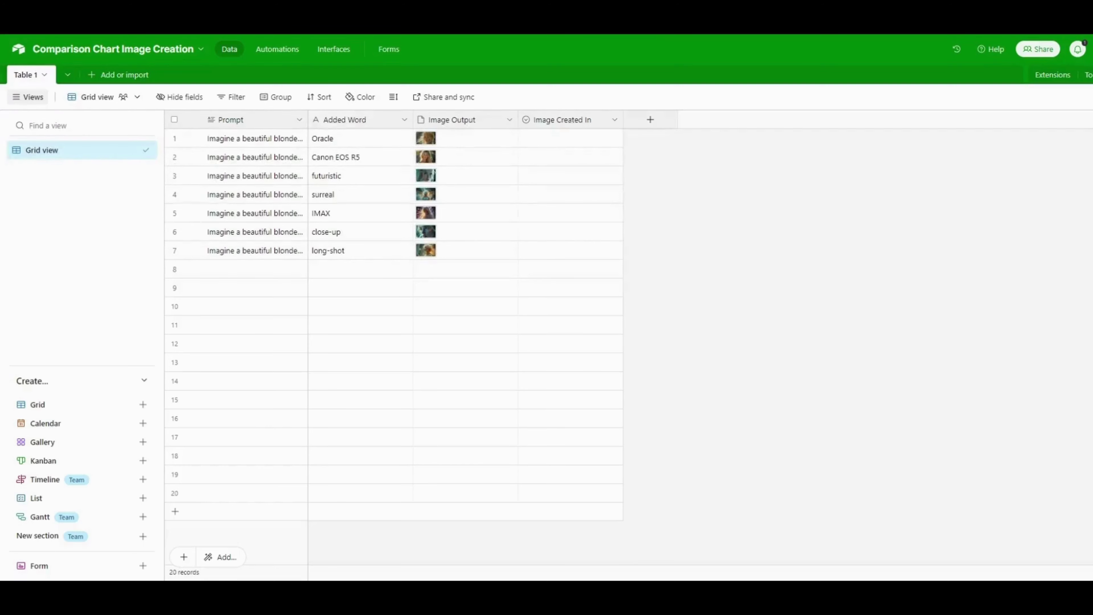
# - Switch to Airtable's Comparison Chart Image Creation base, create a Gallery view for Table 1, and review the IMAX record
pyautogui.click(261, 160)
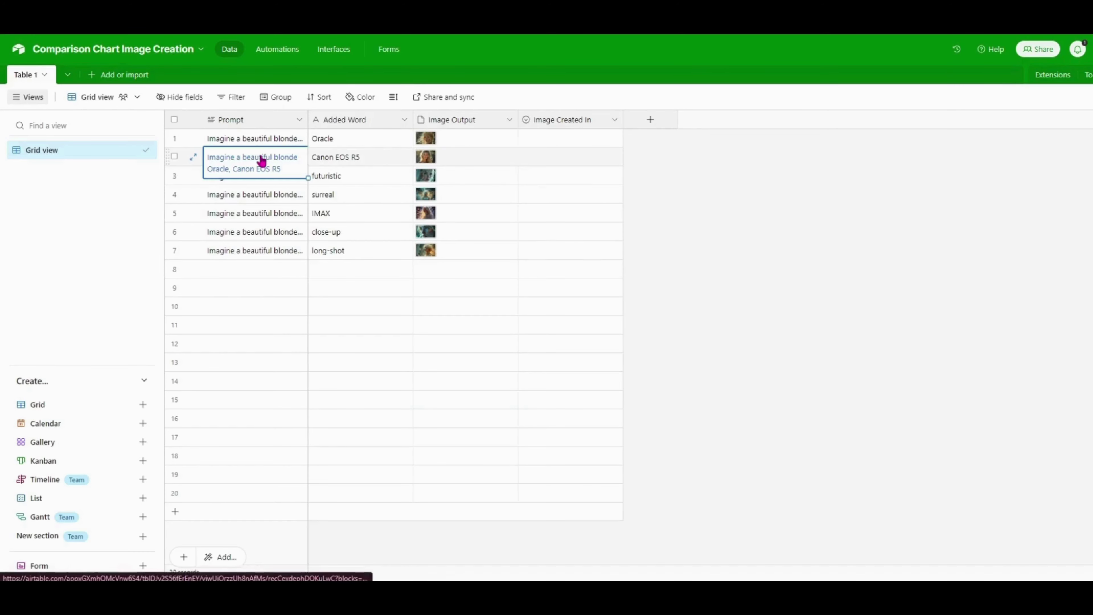
pyautogui.click(347, 160)
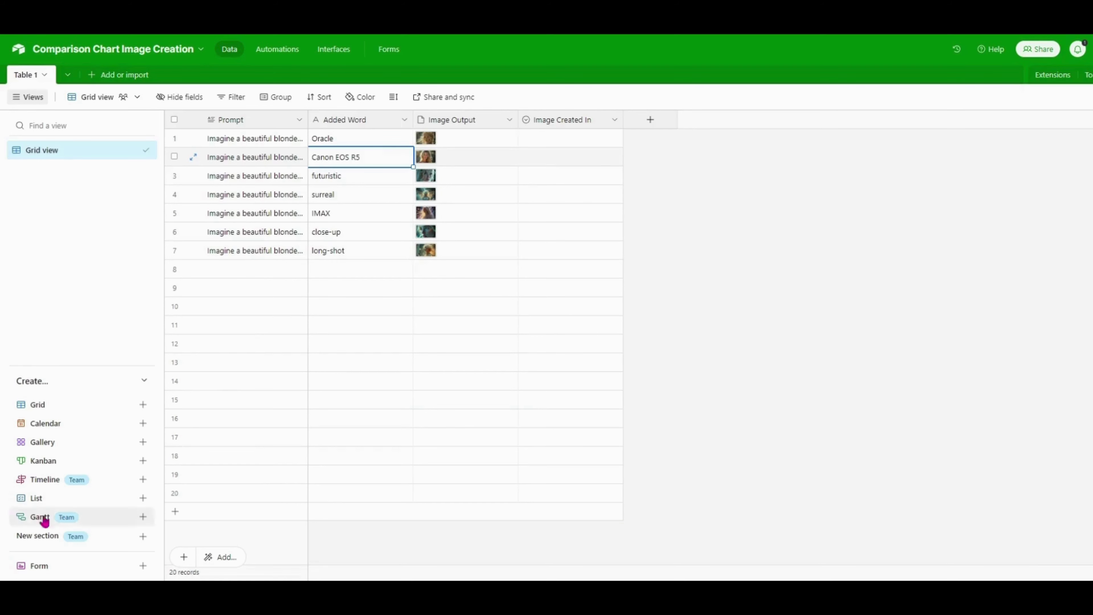
pyautogui.click(53, 445)
pyautogui.click(355, 558)
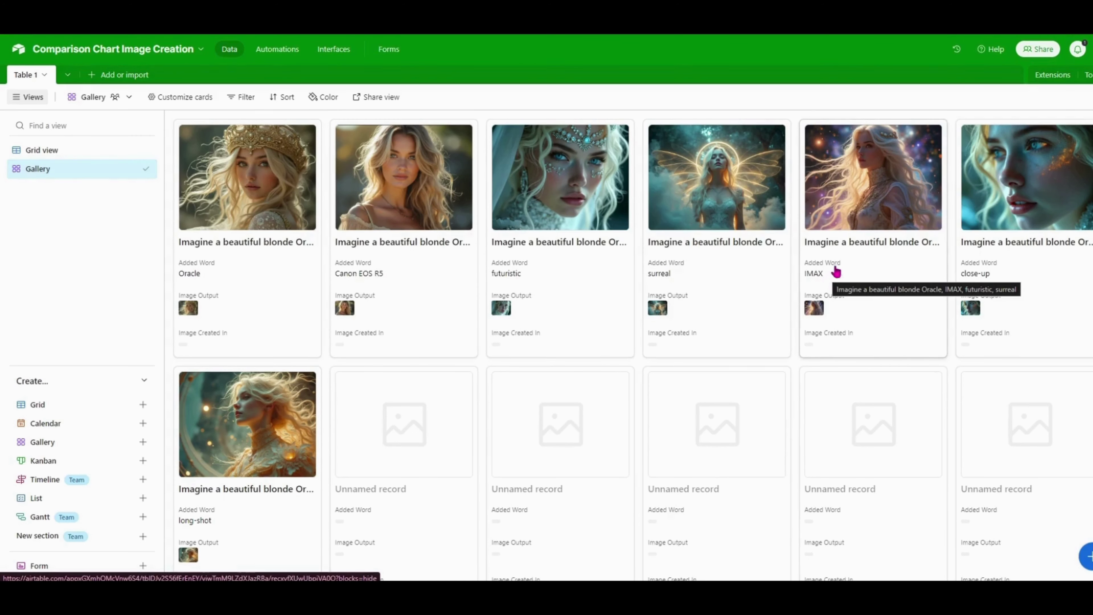
pyautogui.click(866, 195)
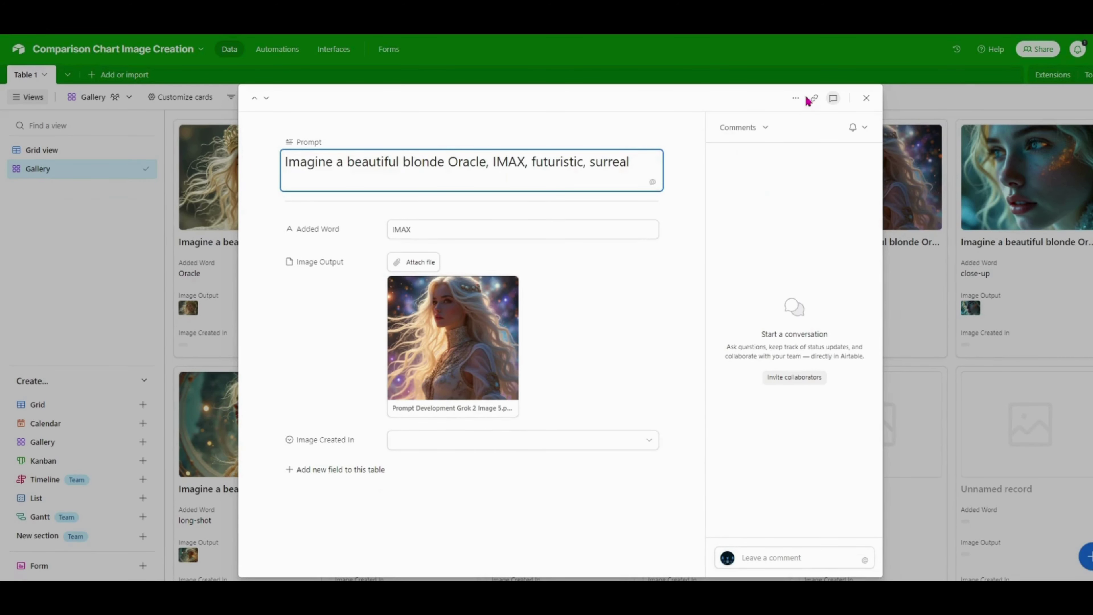
pyautogui.click(866, 99)
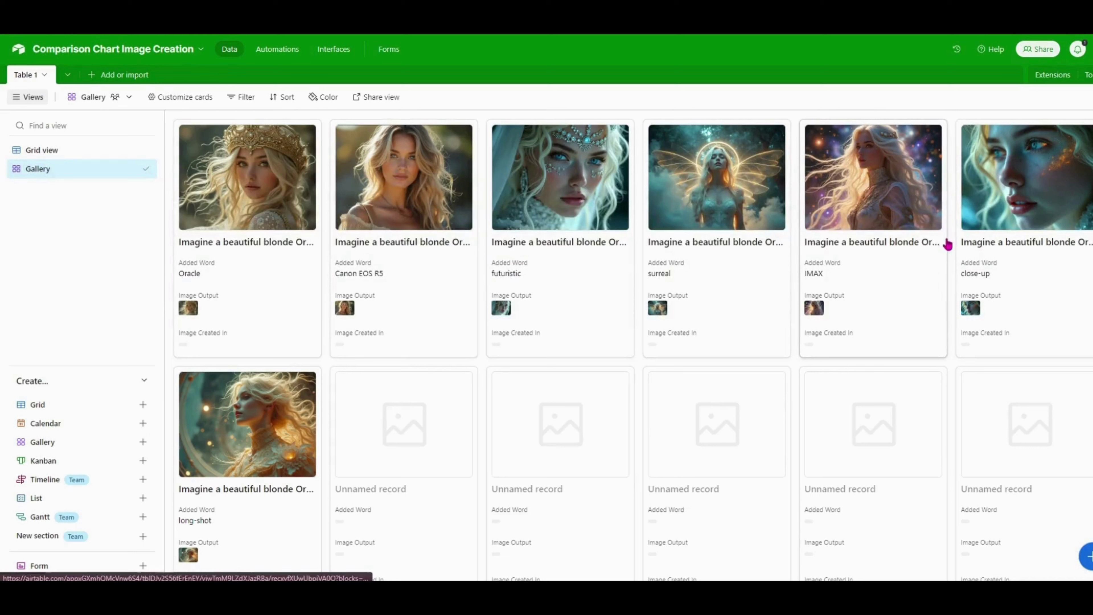